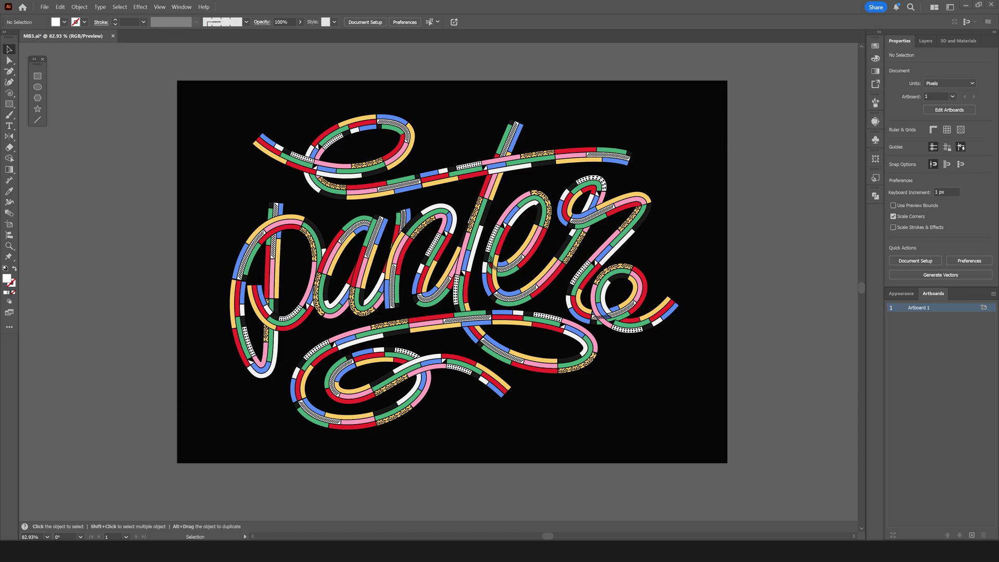
Snip the full colorful Panter artboard, corner to corner, with Win+Shift+S.
key(shift+super+s)
drag(178, 83, 720, 462)
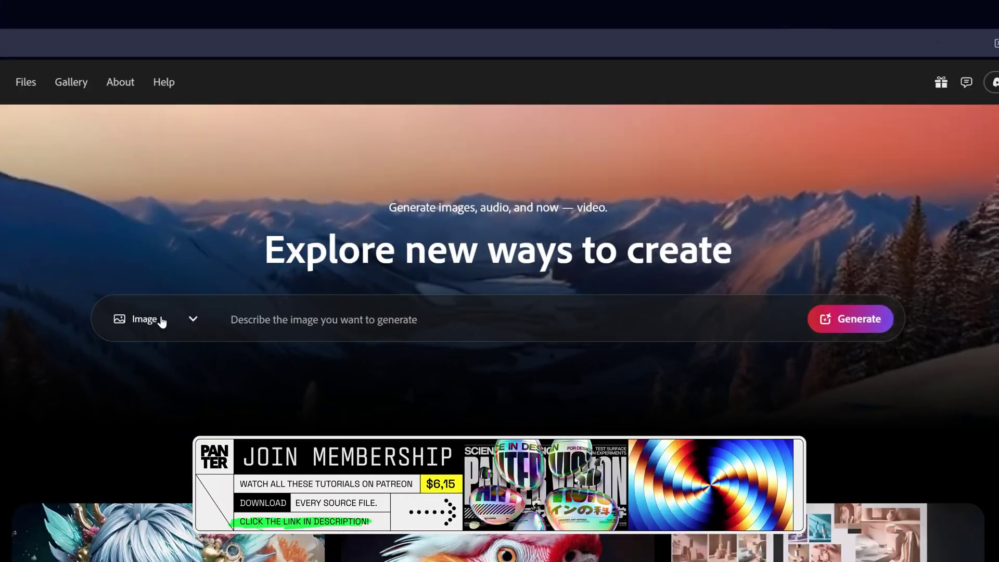
Keep Images as the content to generate and go to the Text to image generator.
click(293, 207)
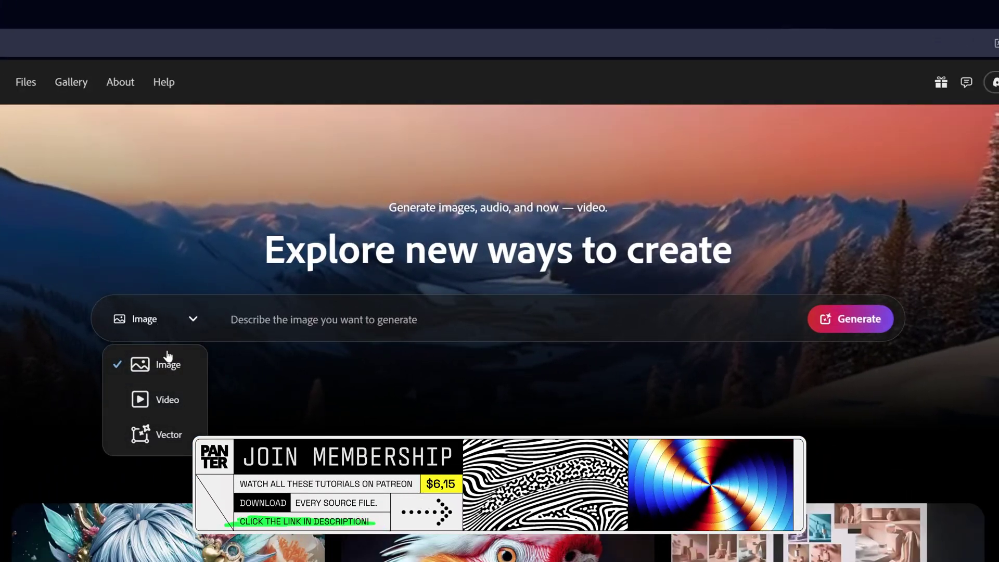
click(173, 367)
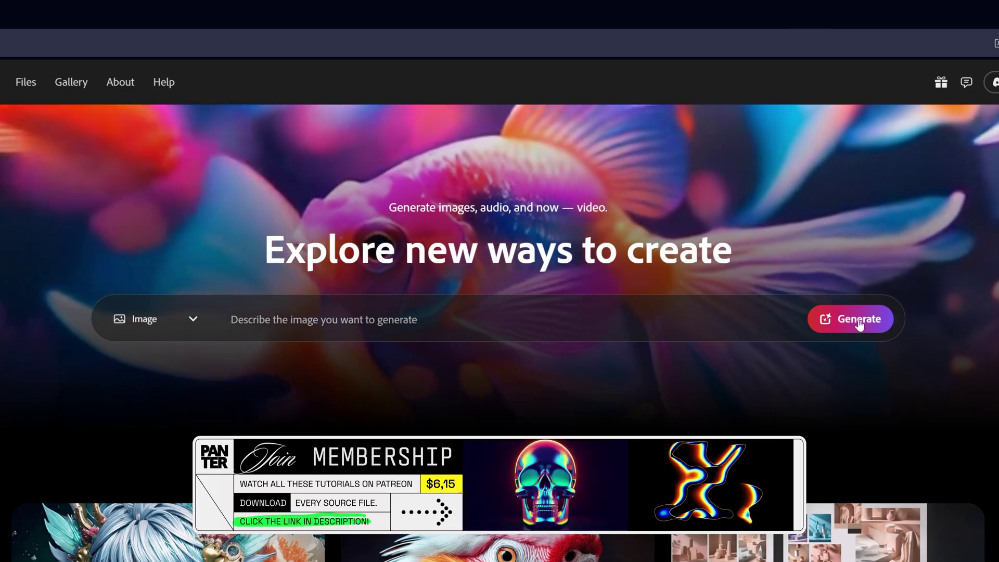
click(858, 320)
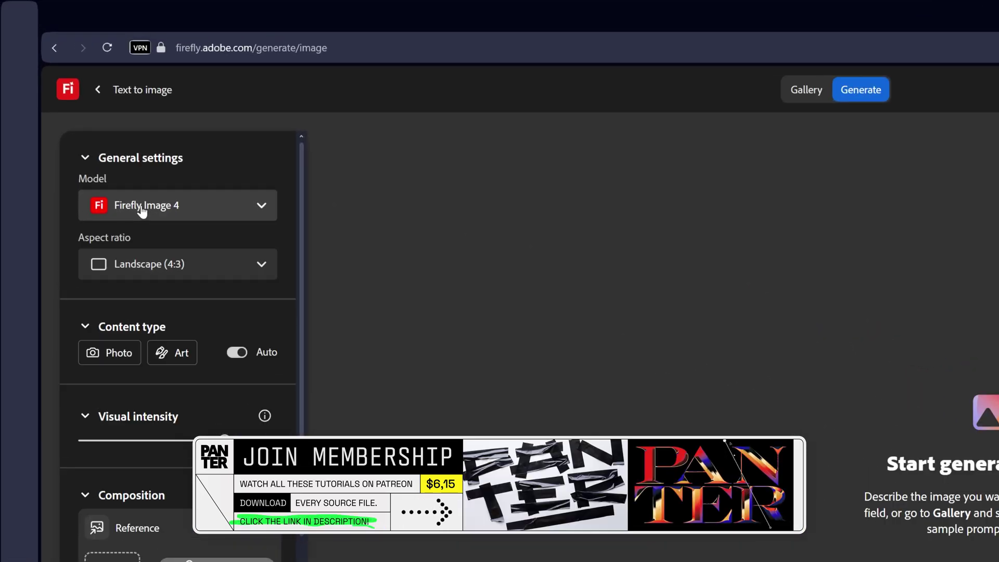
Switch the model to Firefly Image 3 and keep the Landscape (4:3) aspect ratio.
click(141, 208)
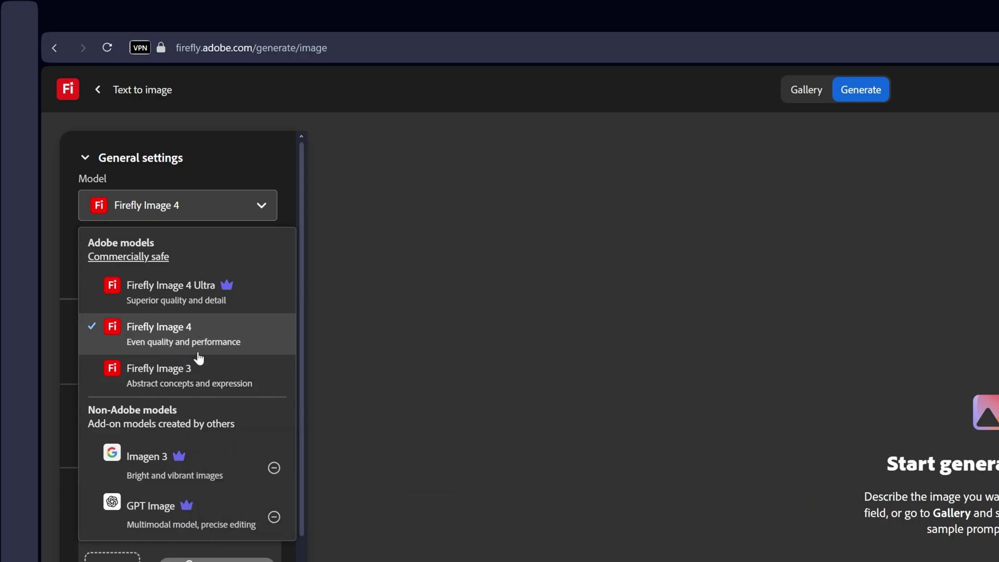
click(185, 386)
click(177, 307)
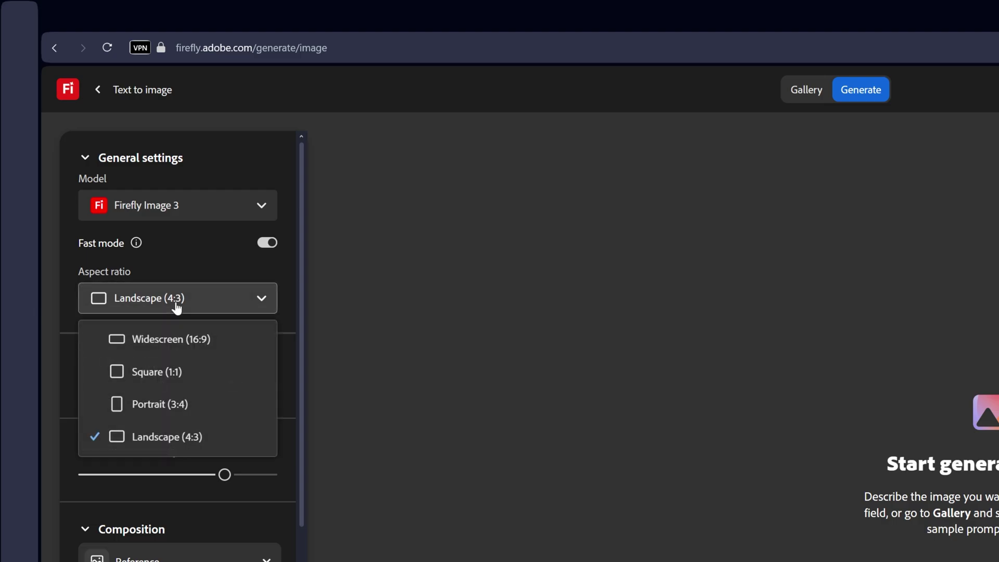
click(178, 435)
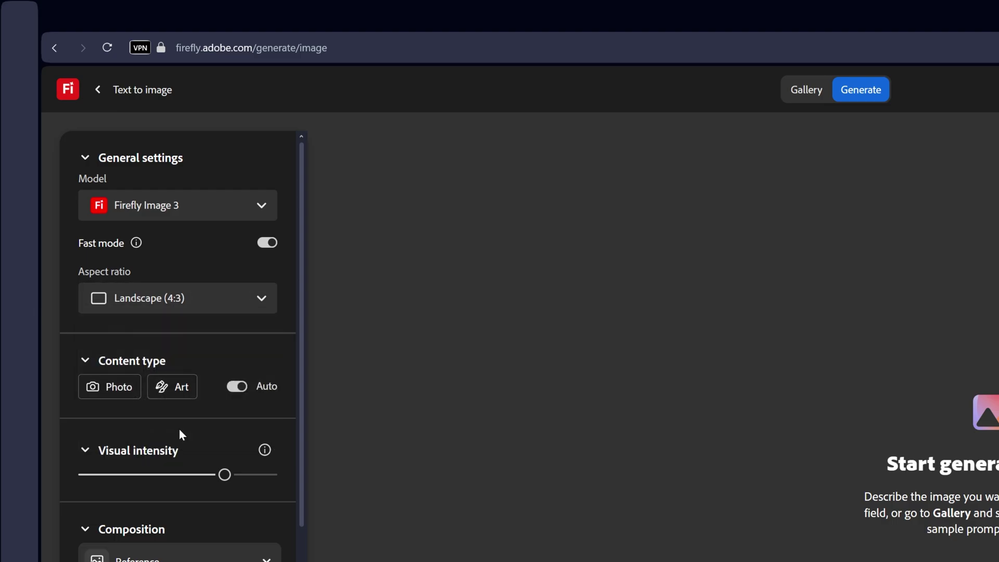
Set Content type to Photo and load the Panter screenshot as composition reference at maximum strength.
click(126, 388)
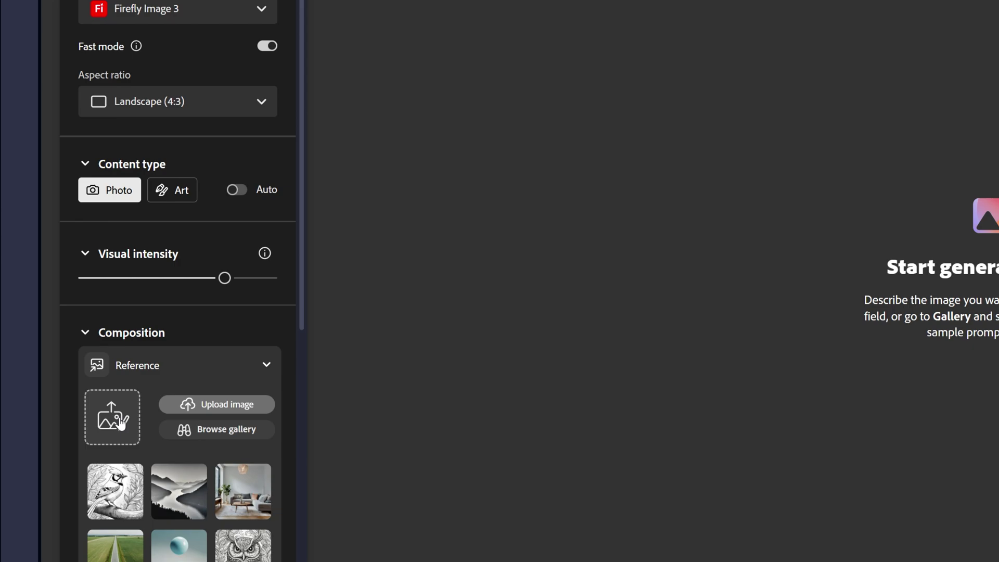
click(121, 424)
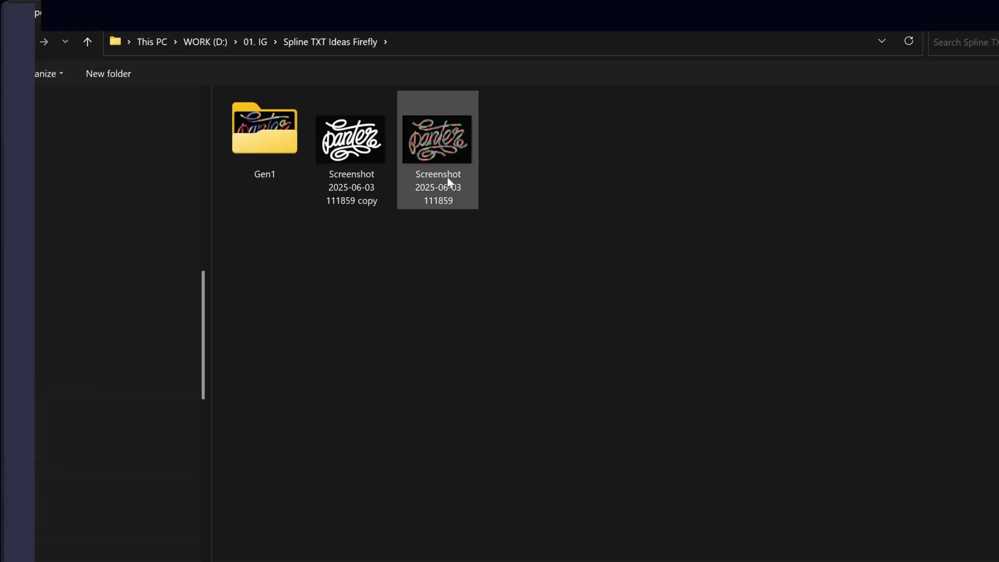
click(448, 182)
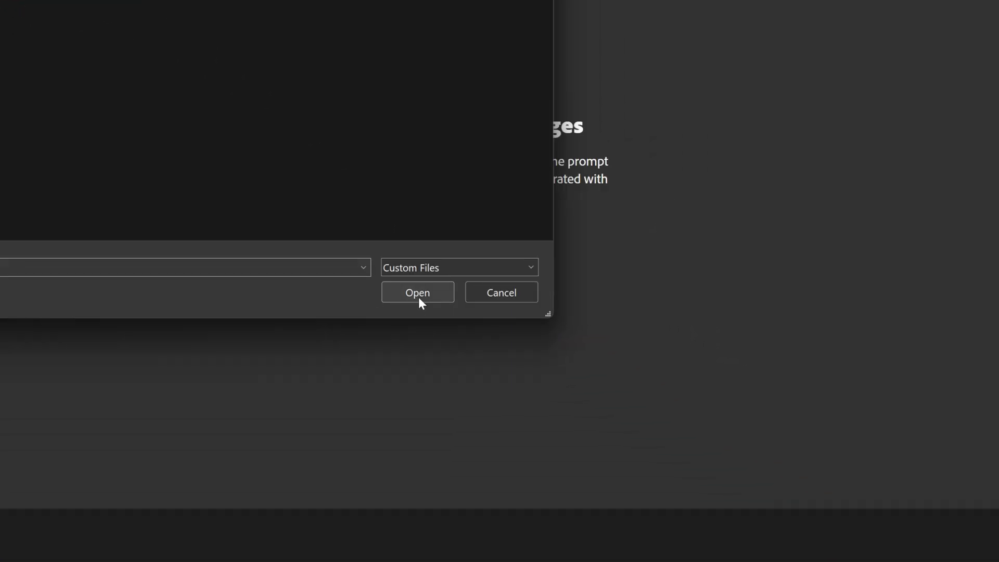
click(421, 291)
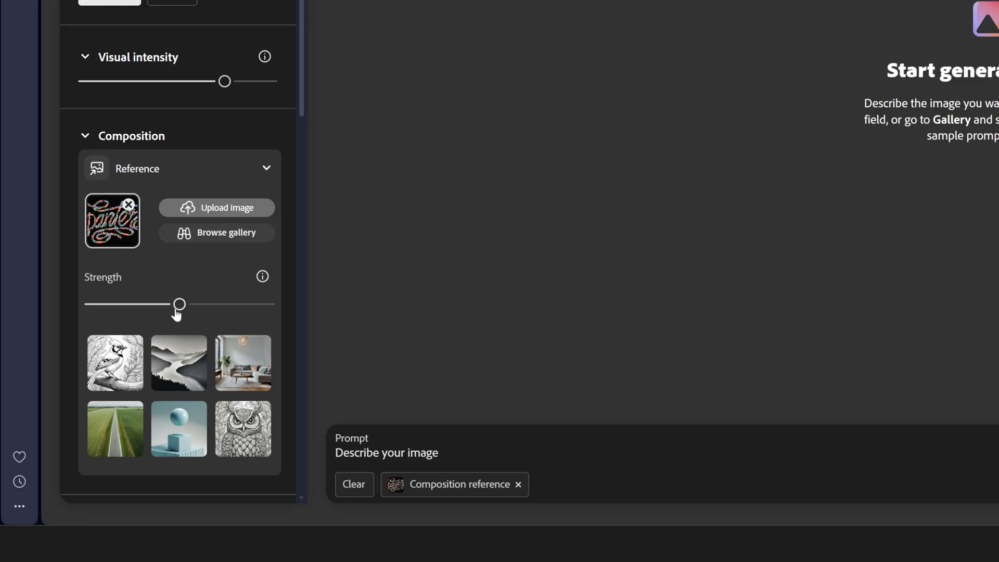
drag(180, 304, 269, 305)
Generate from 'text made of colorful stripes, isolated on black' and turn off Fast mode.
click(408, 428)
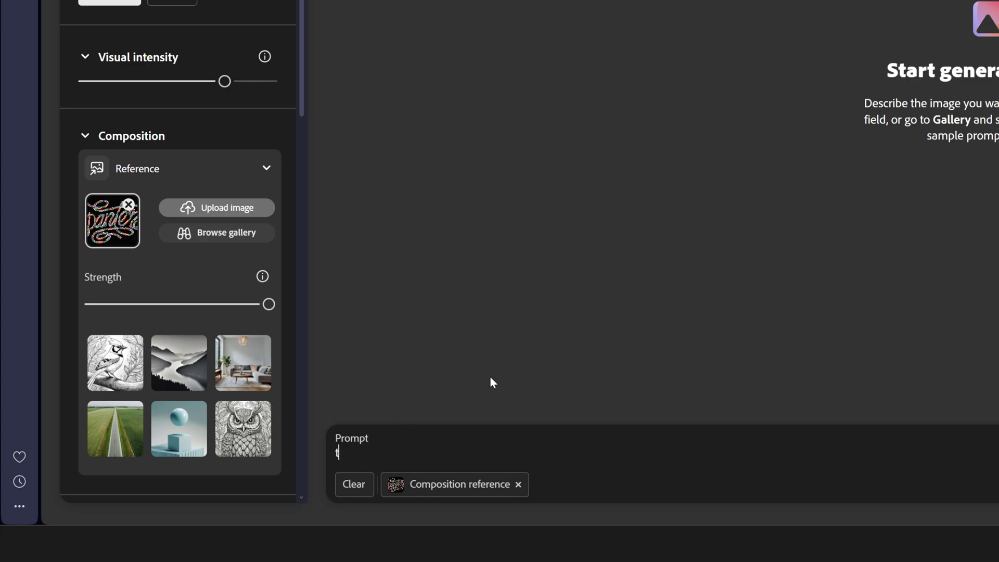
text(text made of colorful stri)
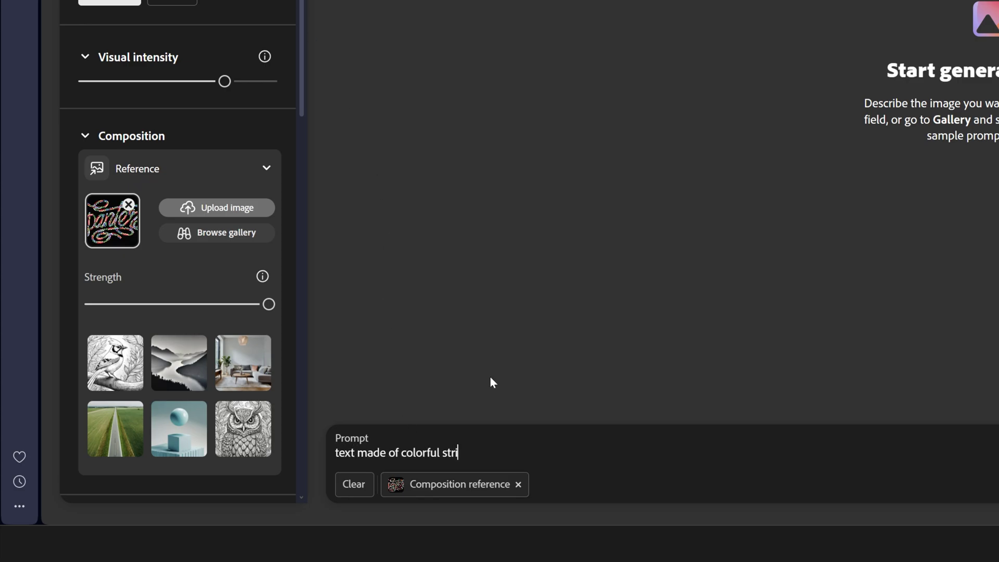
text(pes, isolated on black)
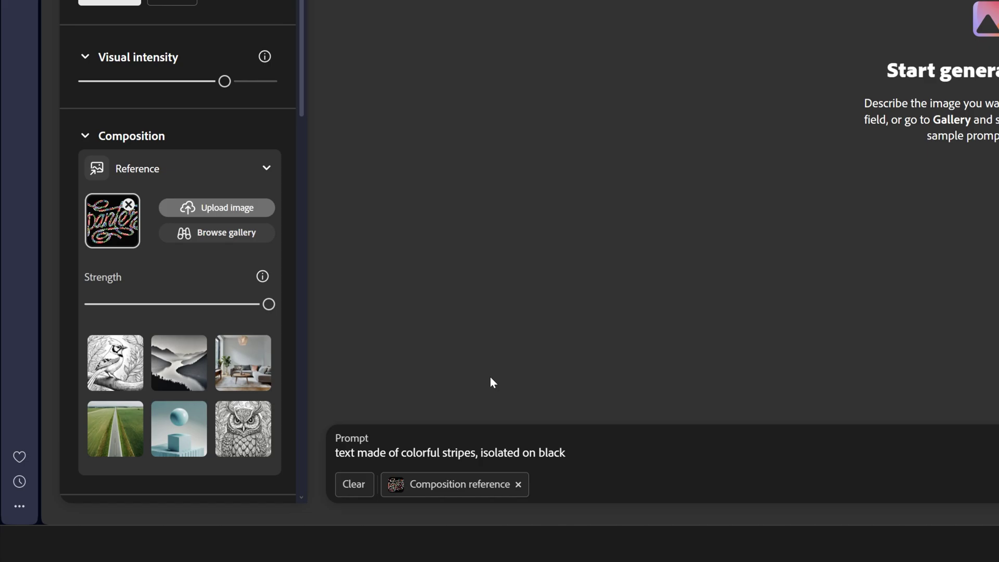
key(Return)
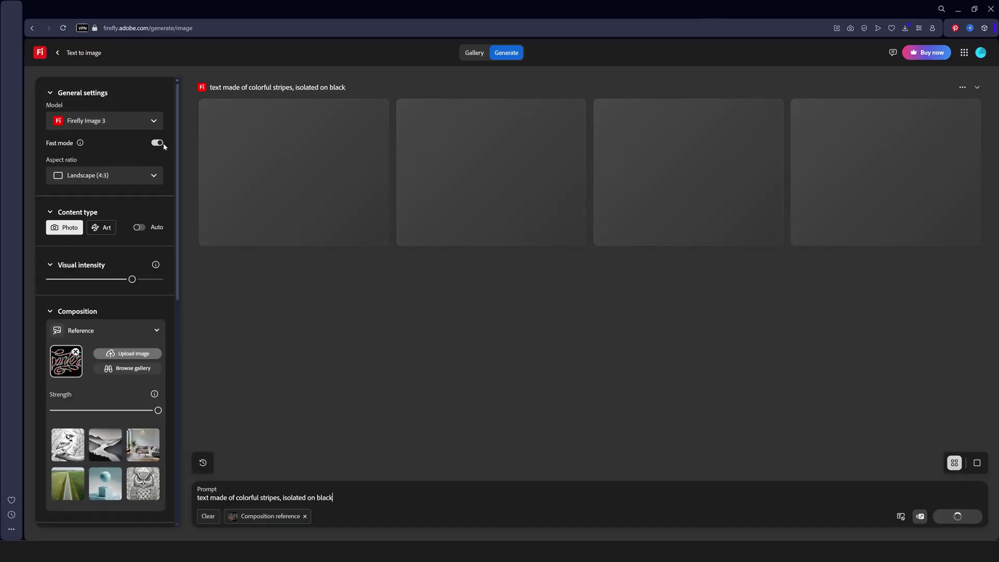
click(156, 142)
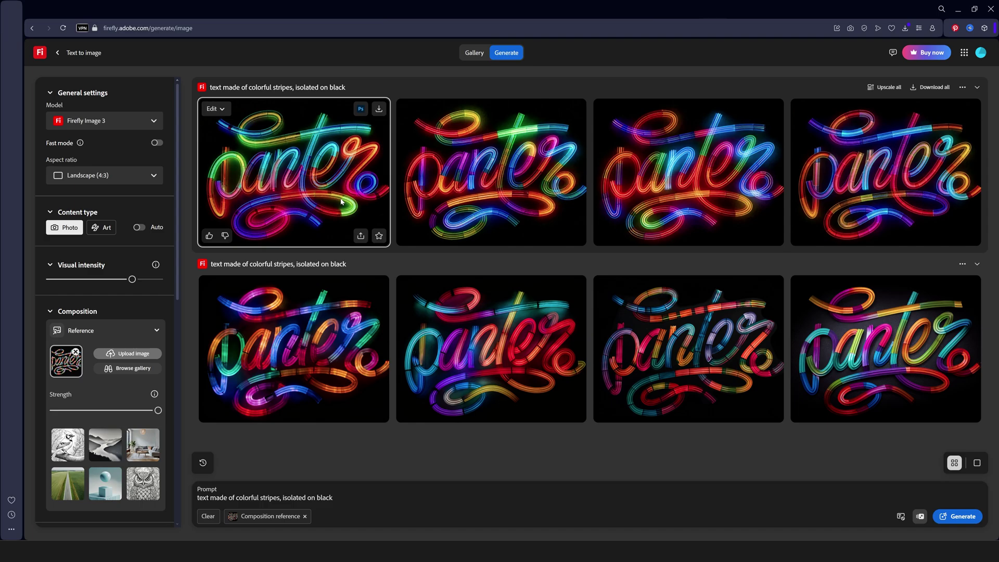
Preview the first three striped Panter results in the lightbox, then close it.
click(341, 201)
key(Right)
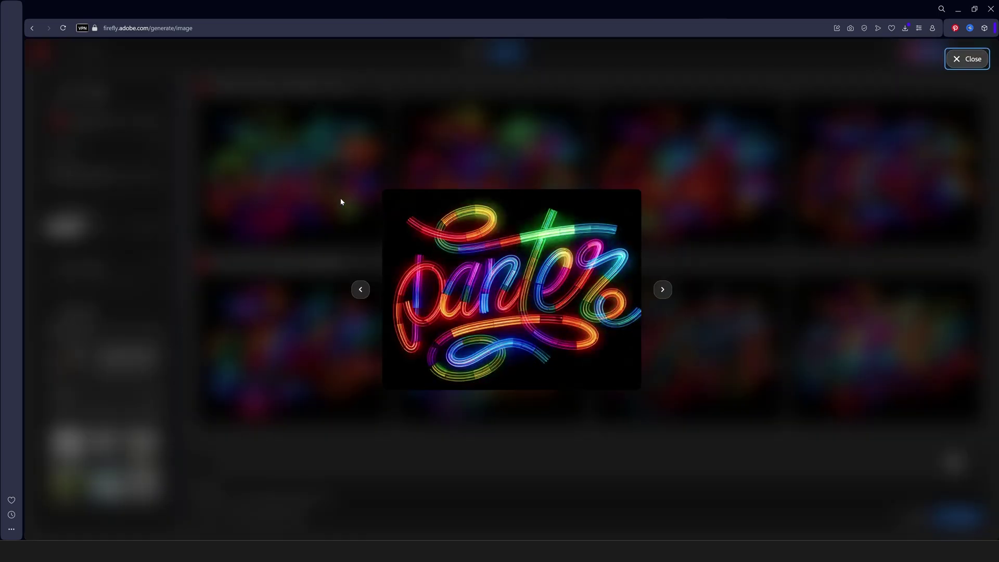
key(Right)
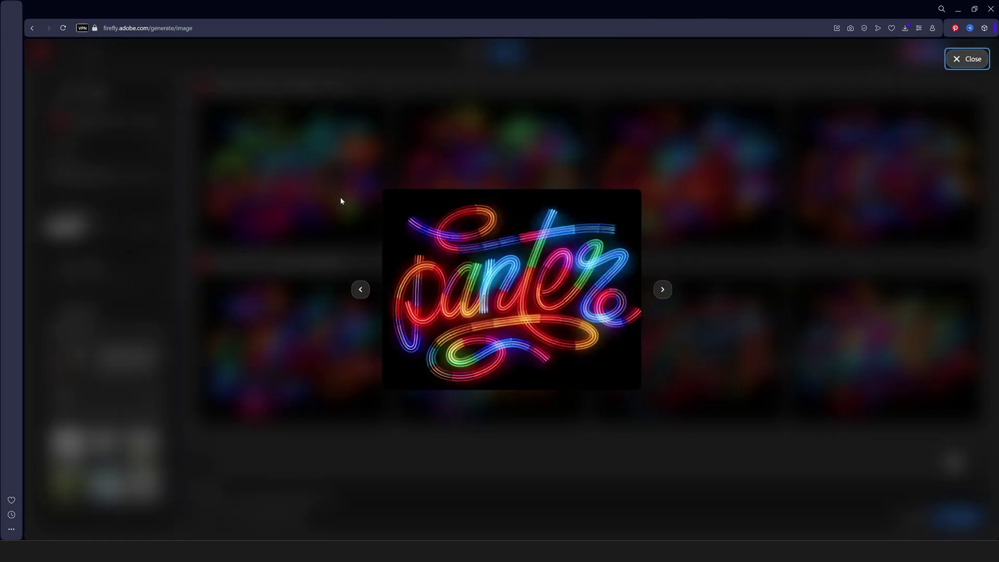
key(Escape)
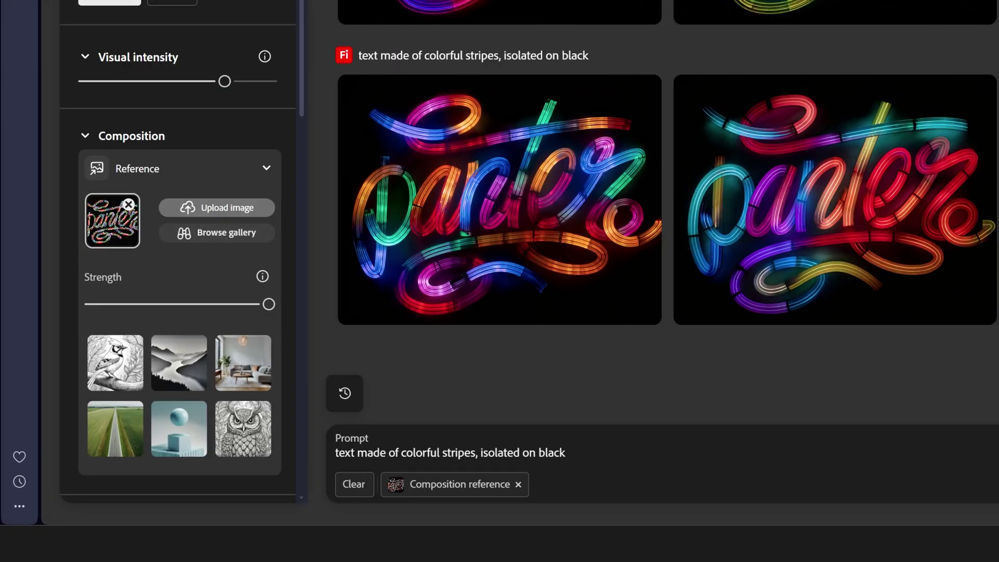
Replace 'colorful stripes' with 'neon lights', generate, and inspect the fourth result full size.
key(ctrl+shift+Left)
key(ctrl+shift+Left)
text(neon lights)
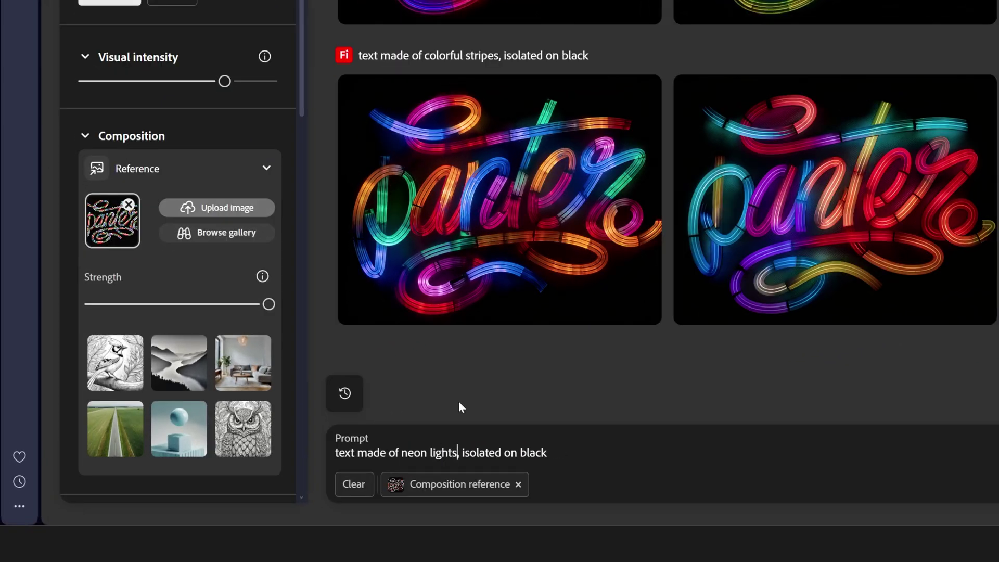
key(Return)
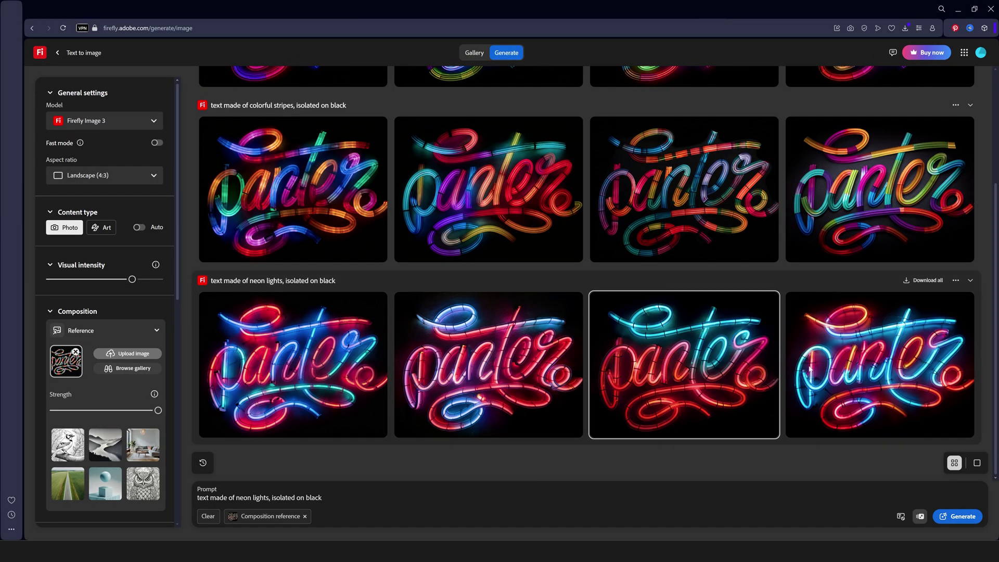
click(879, 357)
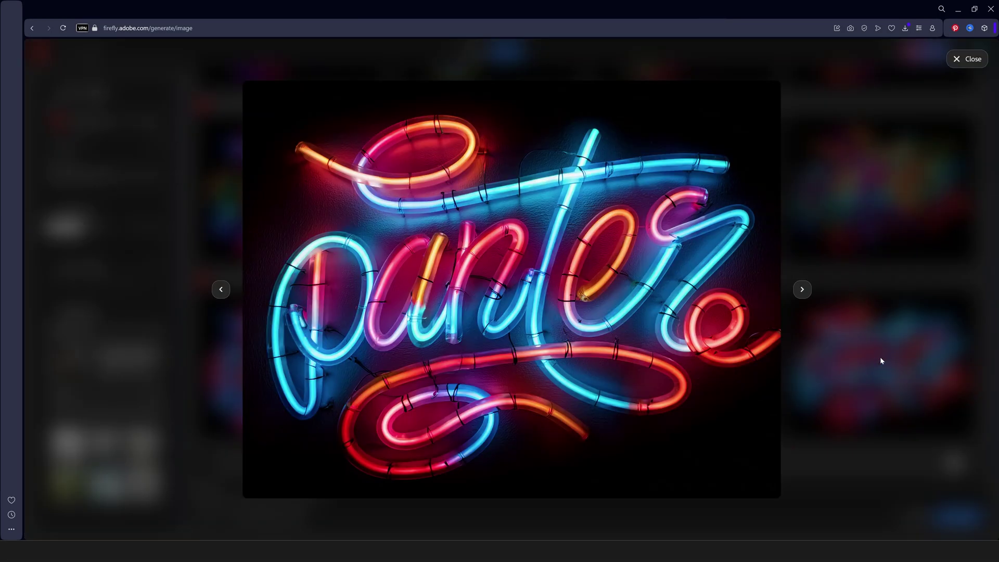
click(838, 360)
Add the Panter screenshot as style reference, regenerate, and preview the new neon results.
scroll(178, 210, down, 4)
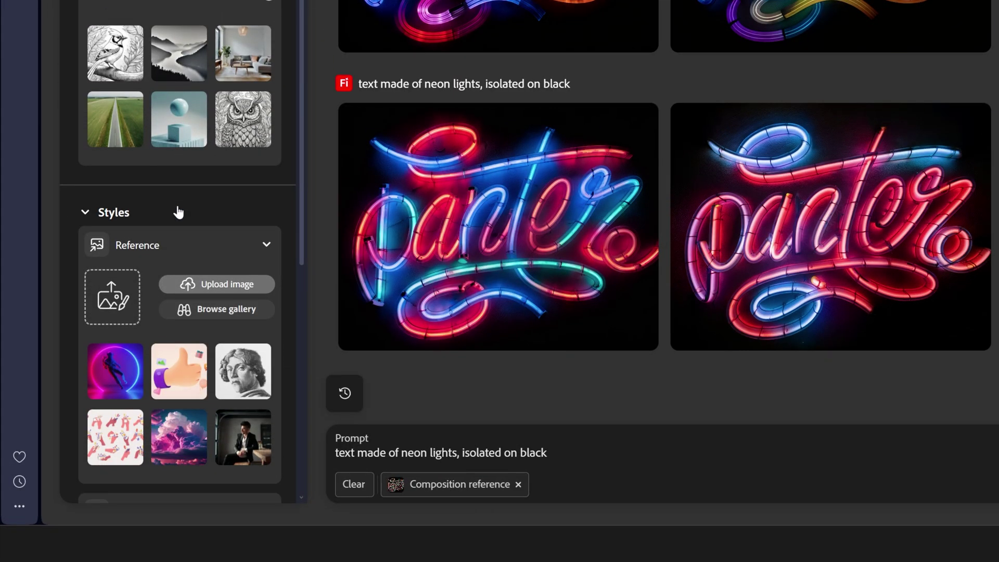
click(200, 208)
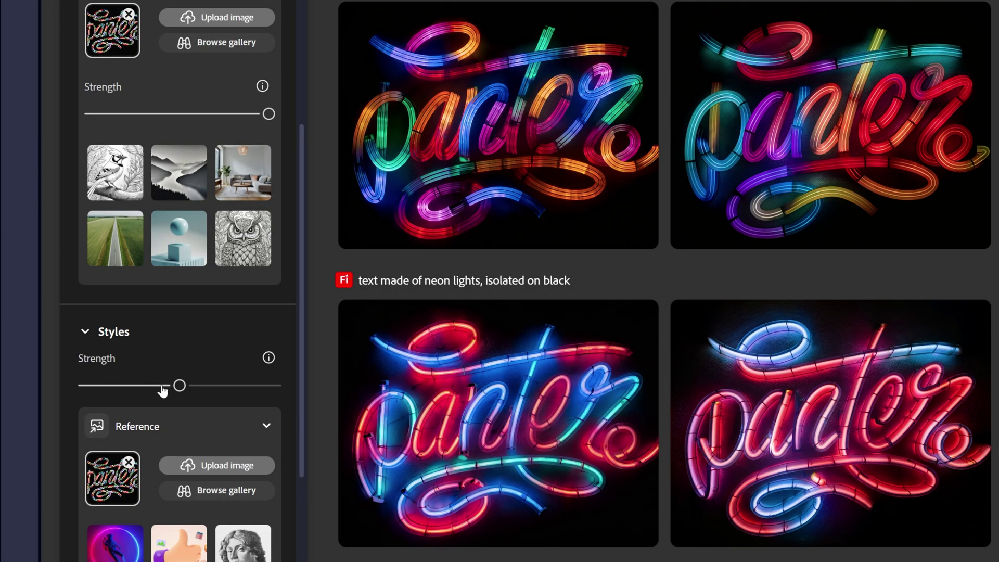
click(964, 519)
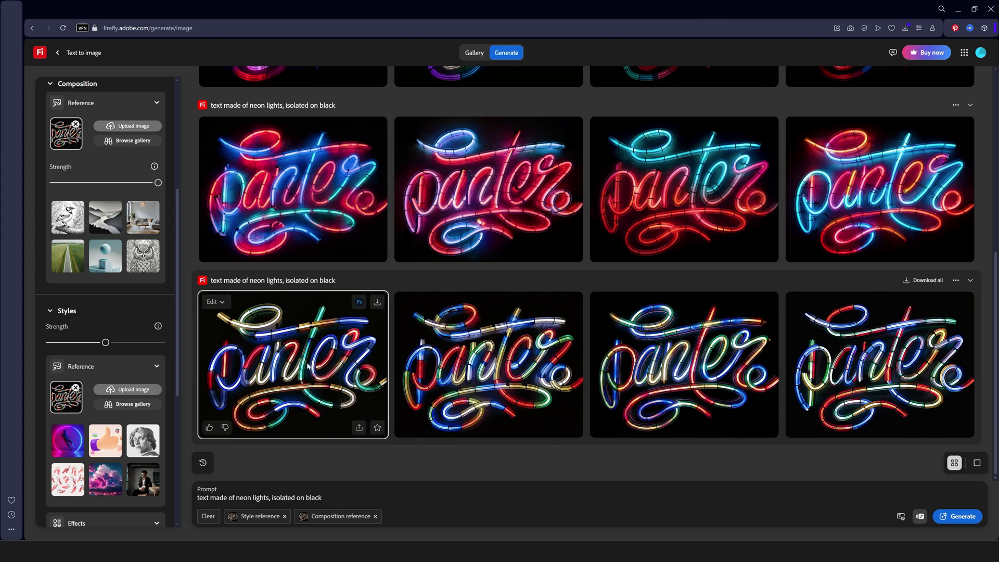
click(359, 426)
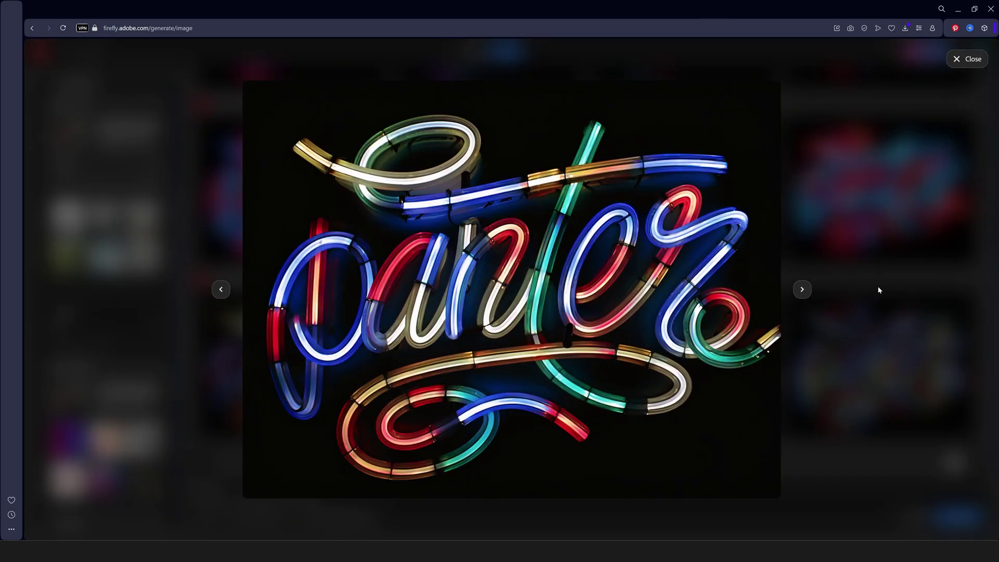
key(Right)
key(Escape)
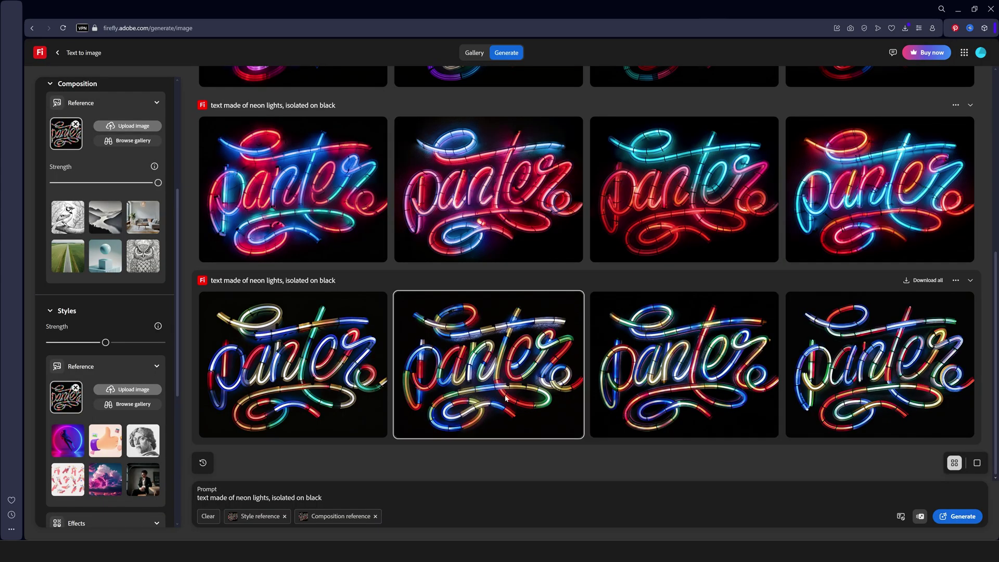
Change the prompt to 'glowing colors', generate, and use the neon figure sample as style reference.
drag(457, 453, 389, 453)
text(glowing colors)
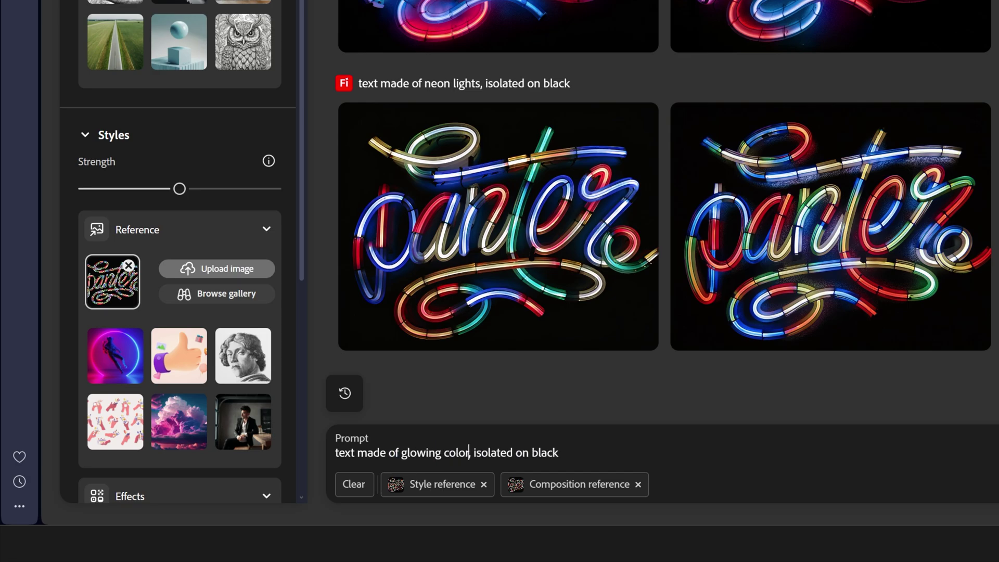
key(Return)
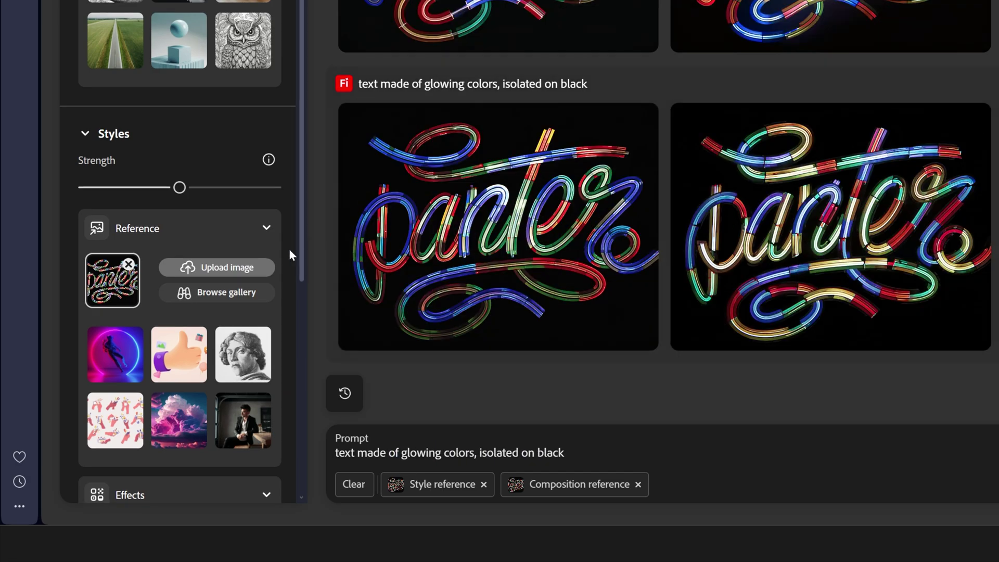
scroll(128, 223, down, 3)
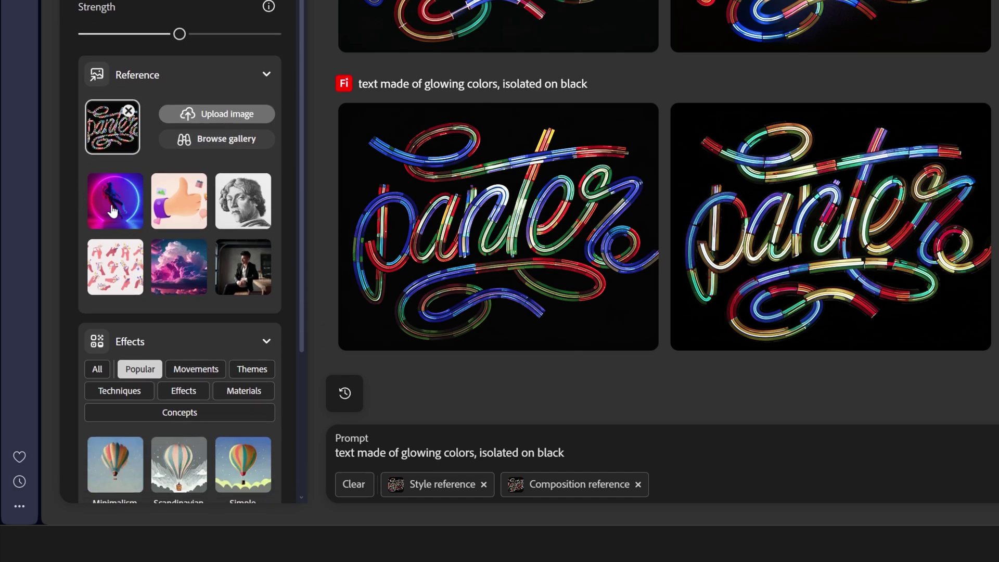
click(115, 207)
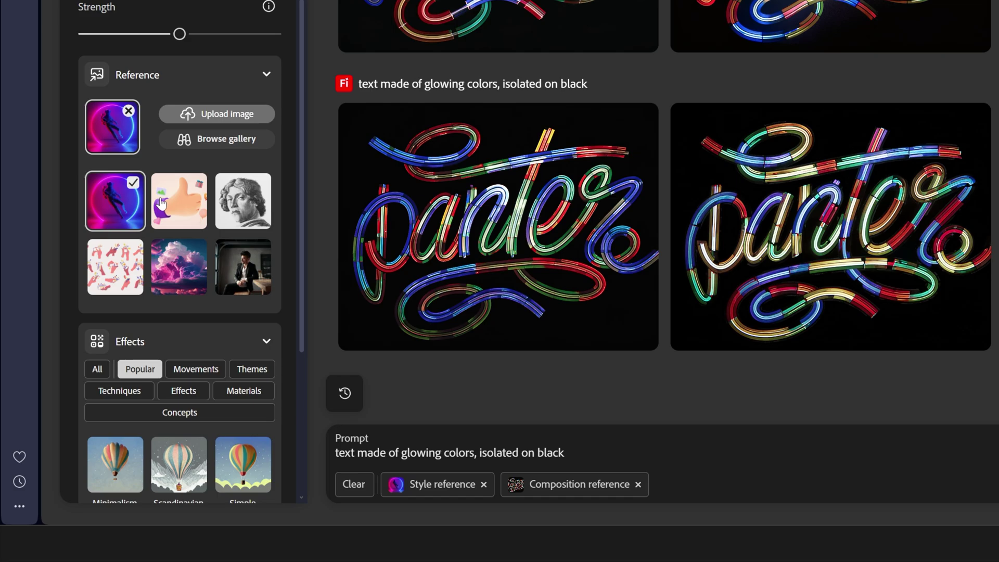
Add the Bauhaus and Vaporwave effects, set lighting to Studio light, and generate.
scroll(161, 204, down, 5)
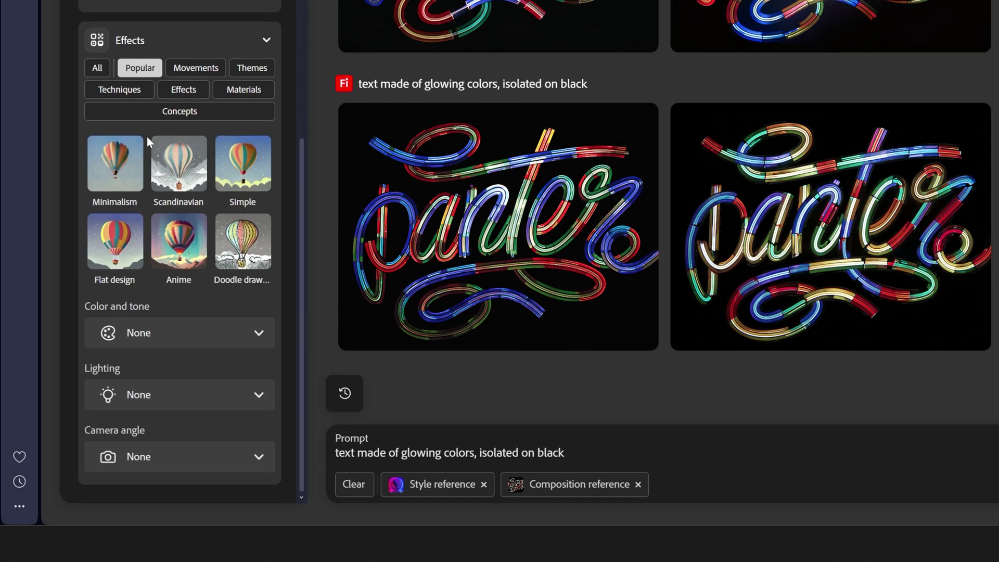
click(96, 68)
click(128, 276)
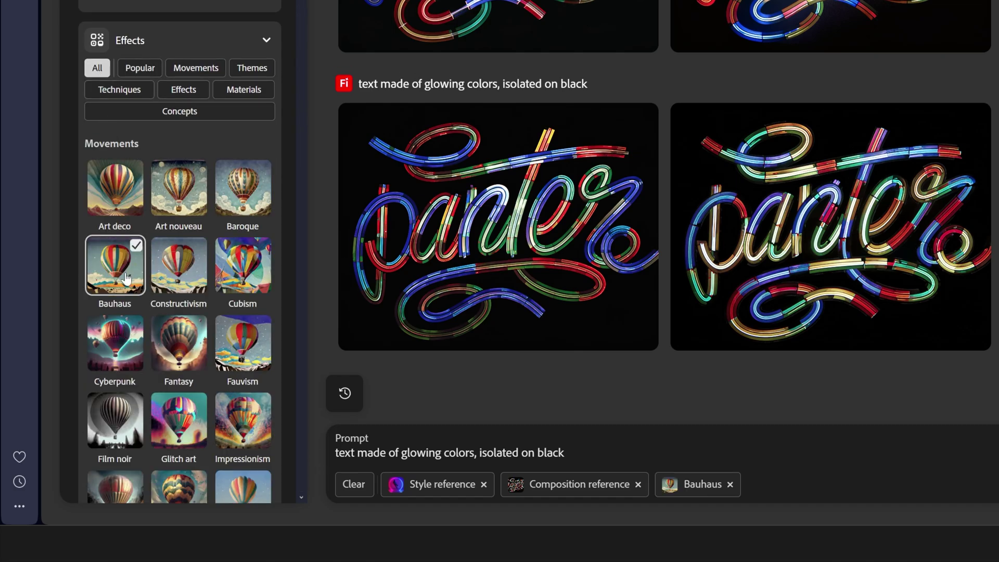
scroll(140, 312, down, 9)
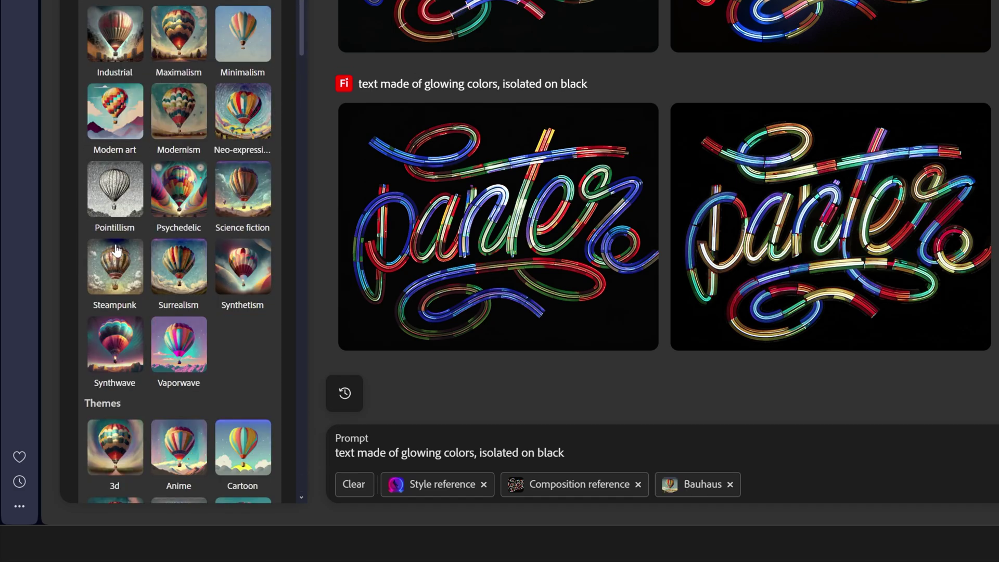
click(182, 357)
scroll(183, 357, down, 10)
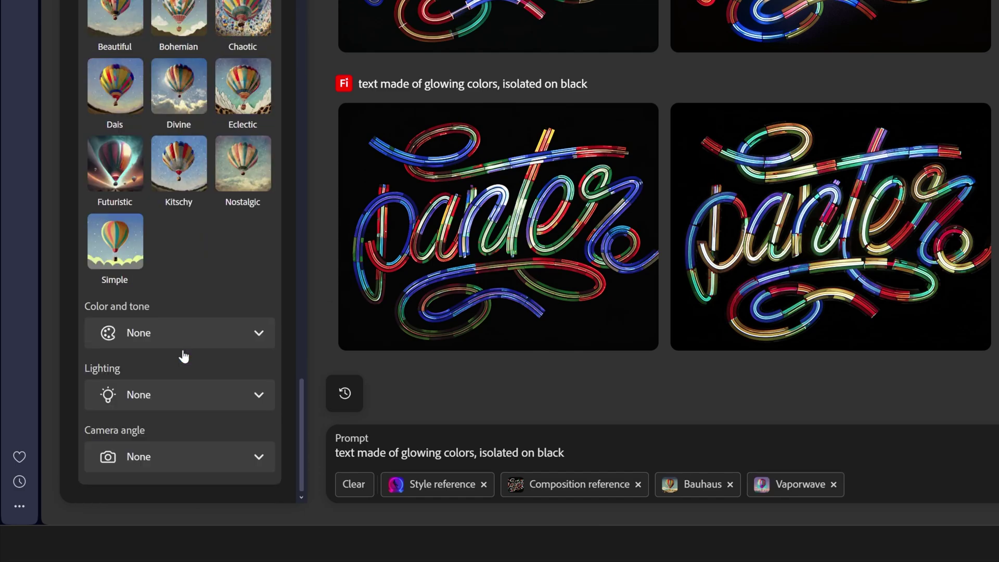
click(177, 394)
click(180, 316)
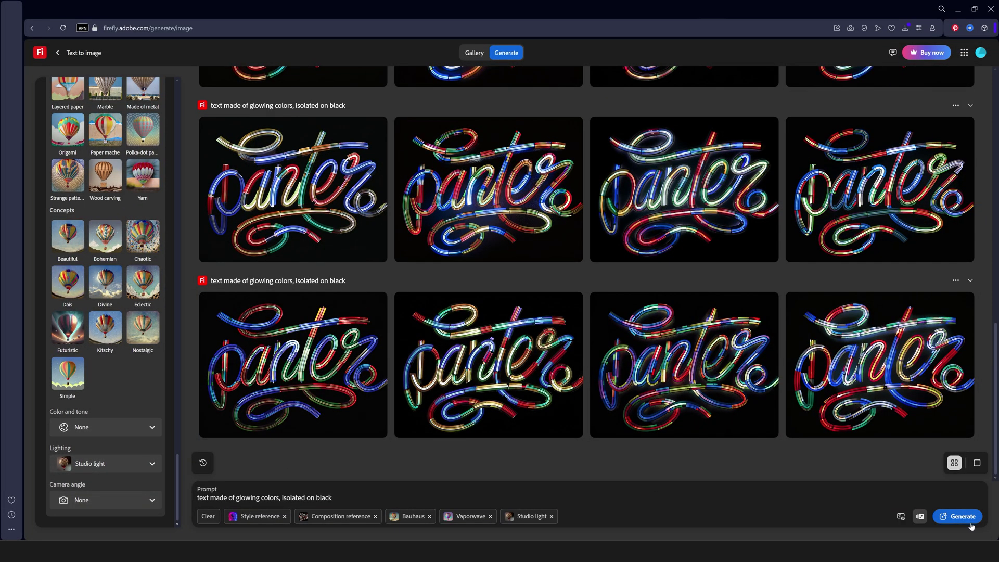
click(960, 517)
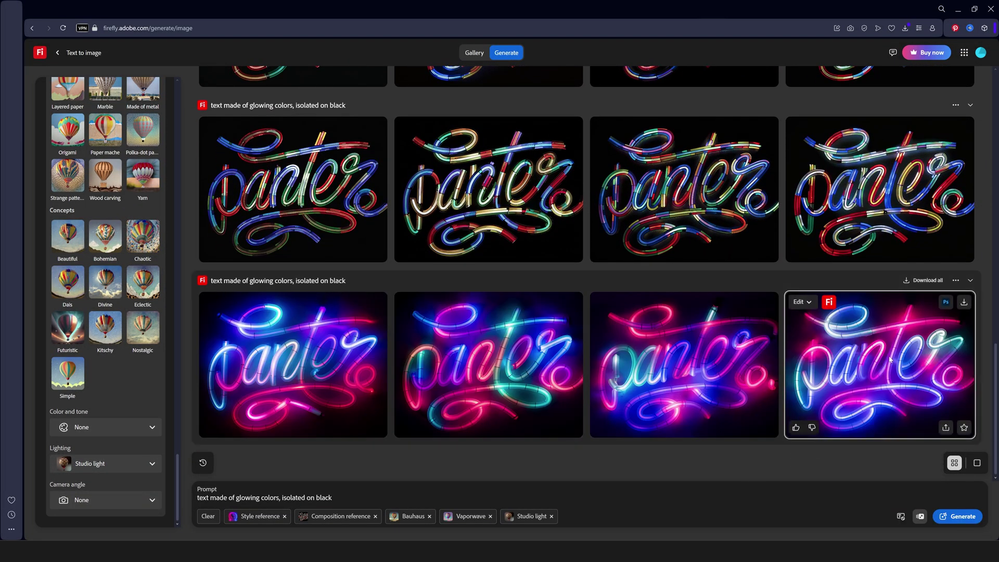
View the fourth result, then remove the Vaporwave, Bauhaus and style reference chips.
click(847, 383)
click(847, 383)
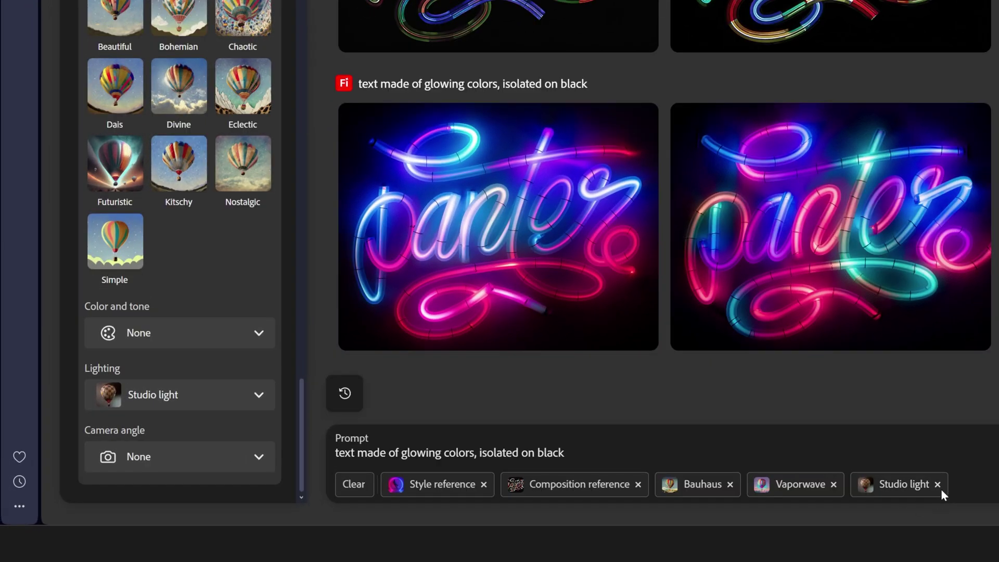
click(833, 484)
click(729, 485)
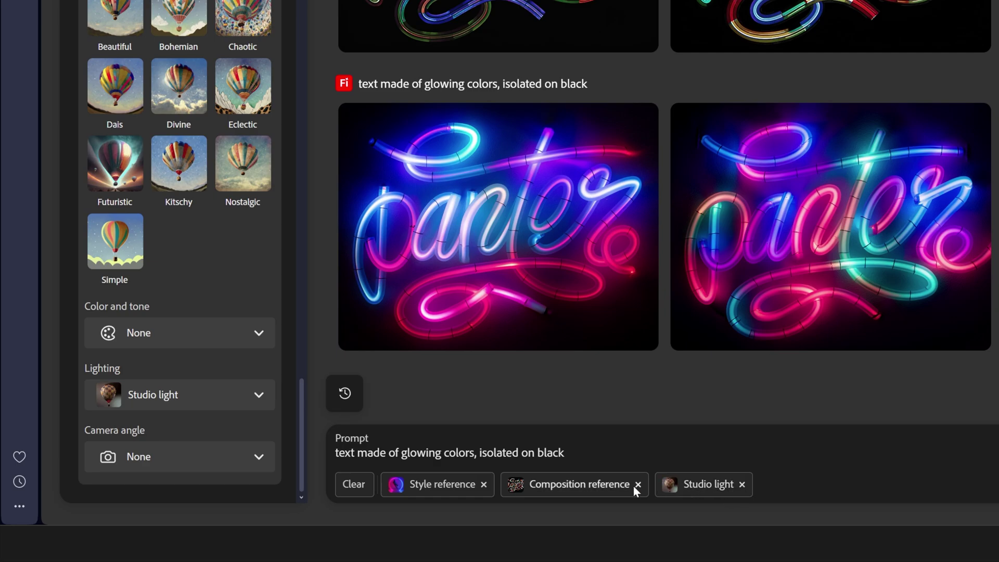
click(483, 484)
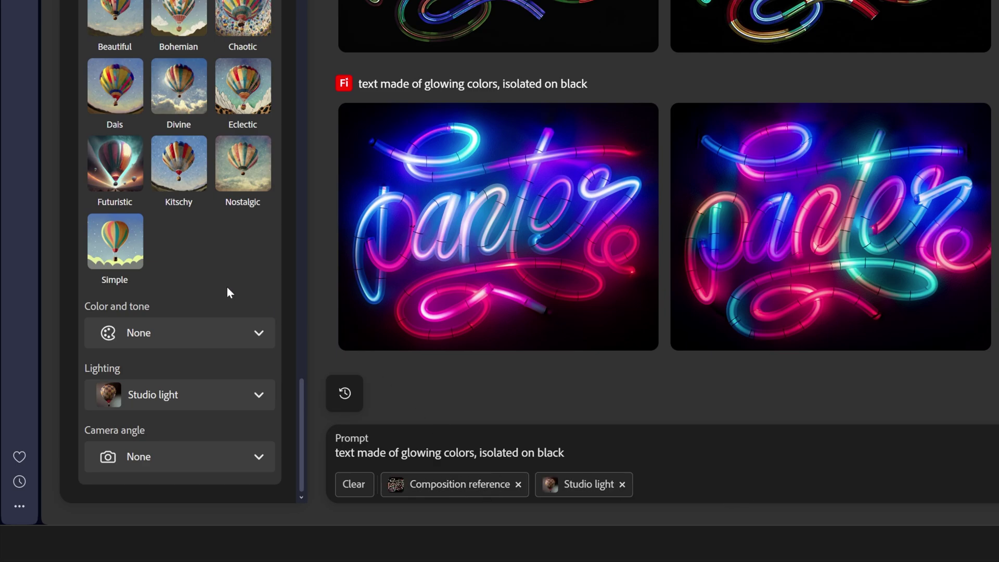
Upload the Panter screenshot as style reference with strength at minimum.
scroll(226, 286, up, 10)
scroll(224, 281, down, 10)
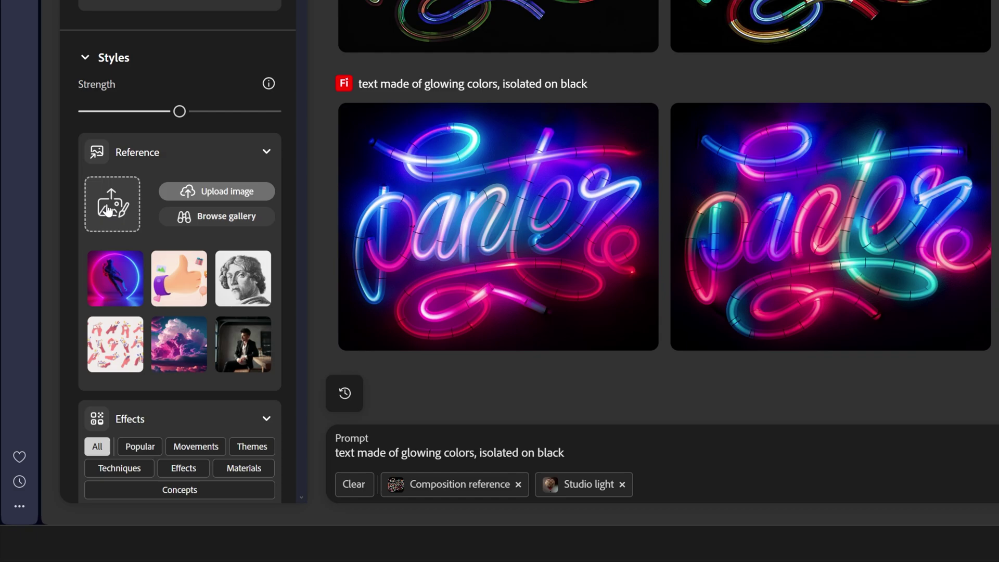
click(136, 203)
click(437, 156)
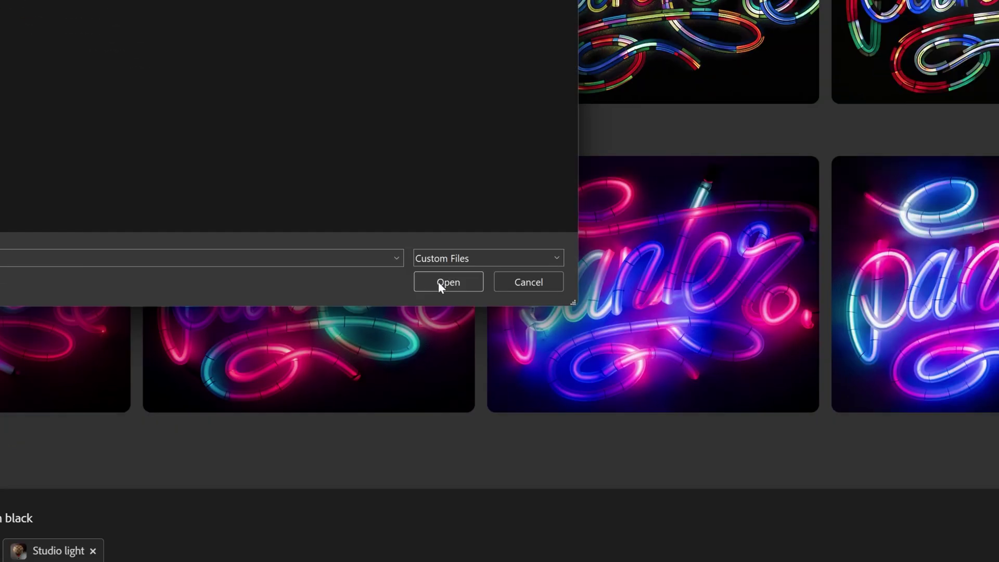
click(964, 225)
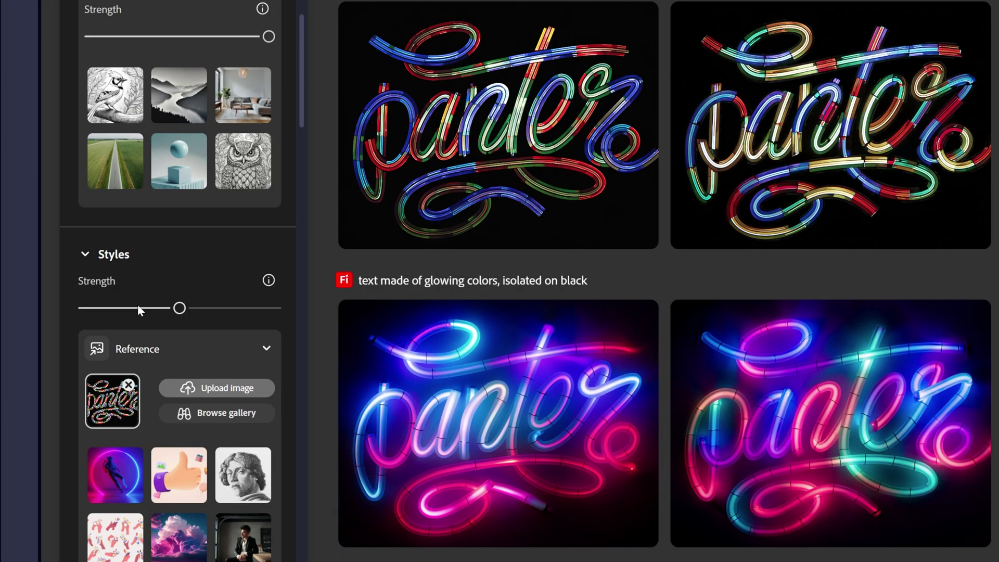
drag(137, 306, 48, 301)
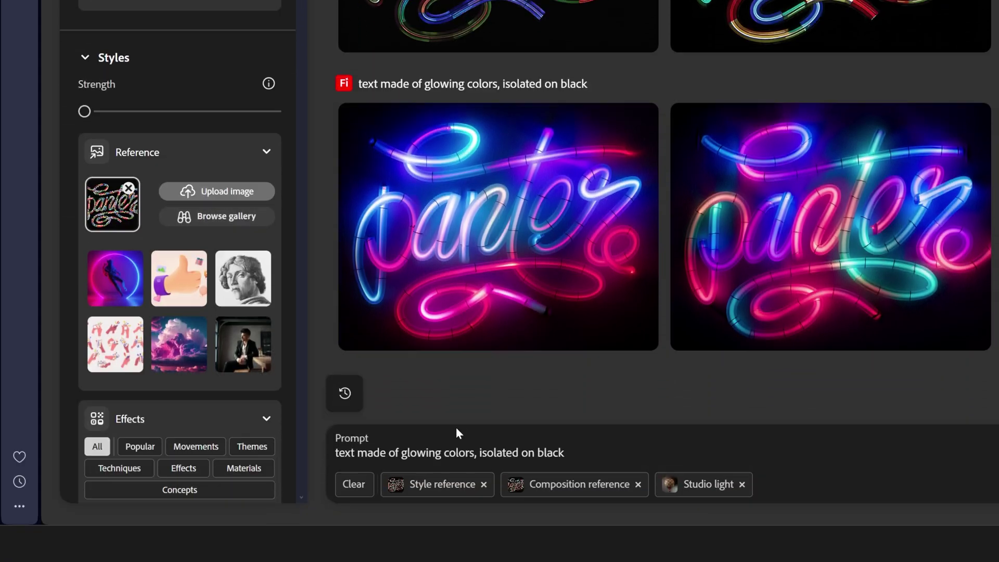
Change the prompt to 'text made of 3d tubes', generate, and flip through the tube variants.
drag(475, 452, 305, 436)
text(text made of 3)
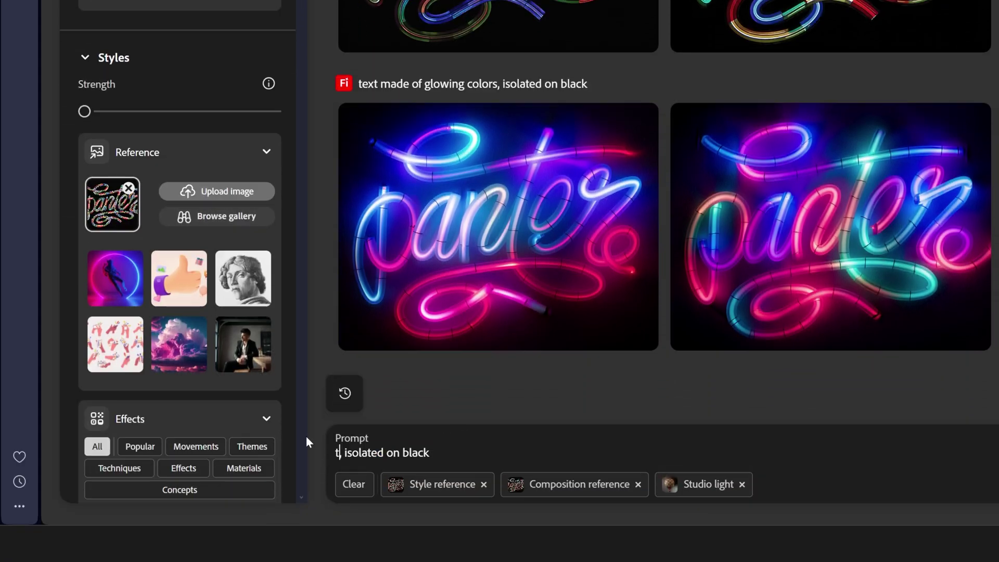
text(d tubes)
key(Return)
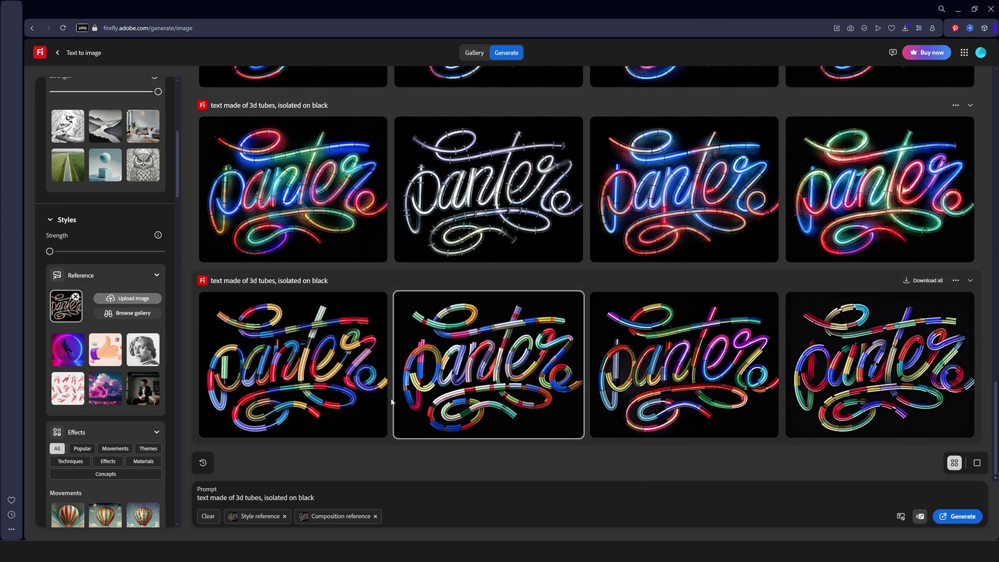
click(291, 364)
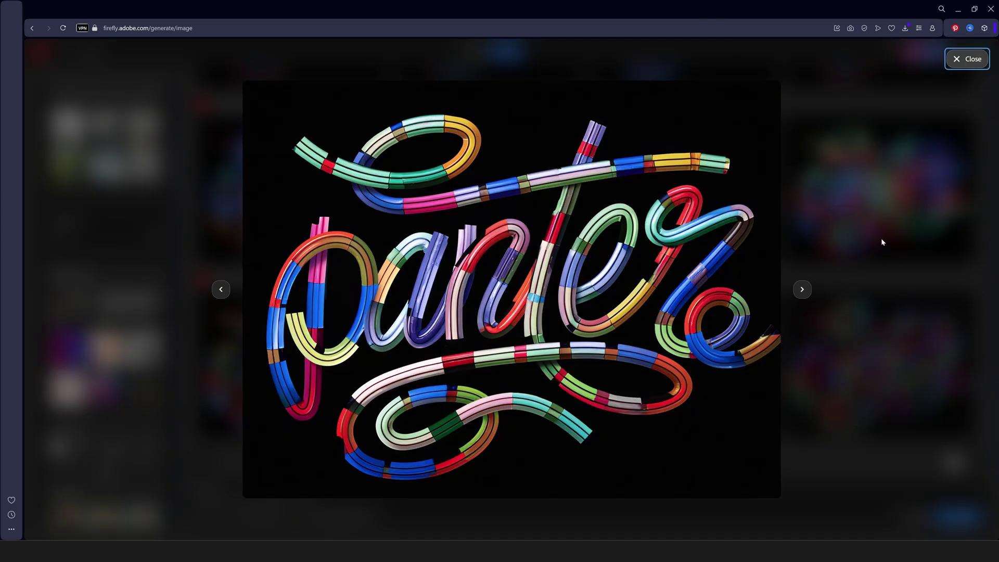
key(Right)
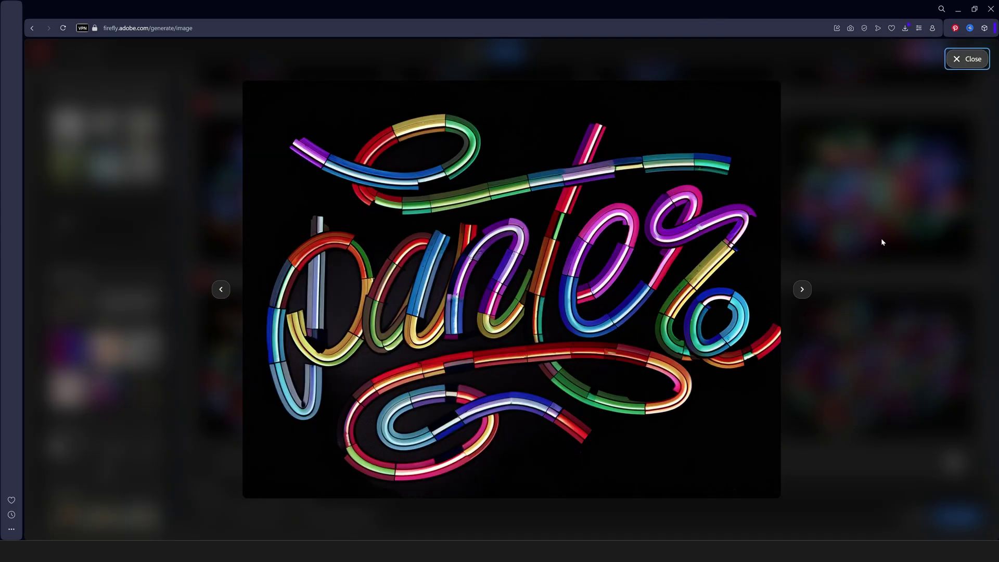
key(Right)
key(Right)
key(Right)
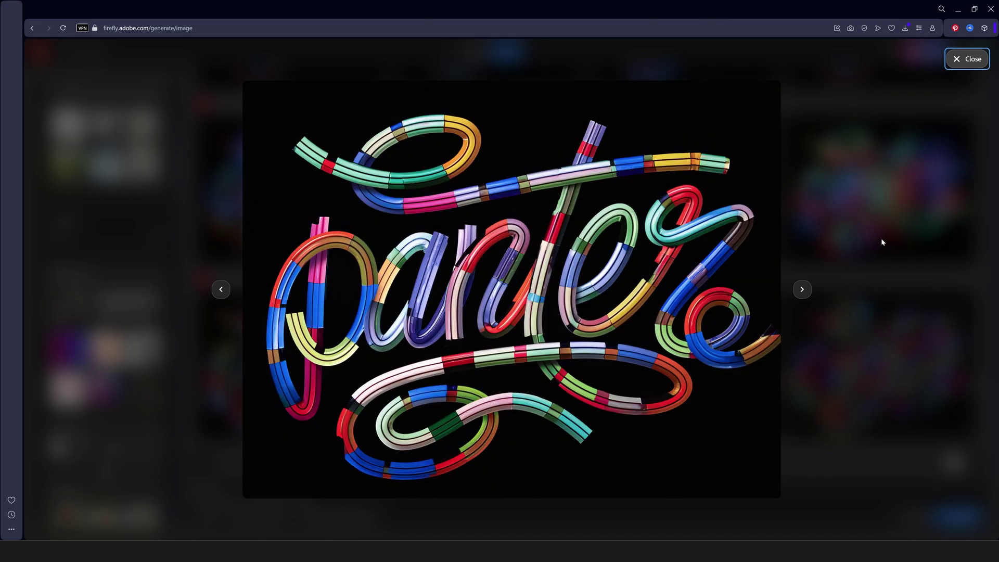
key(Escape)
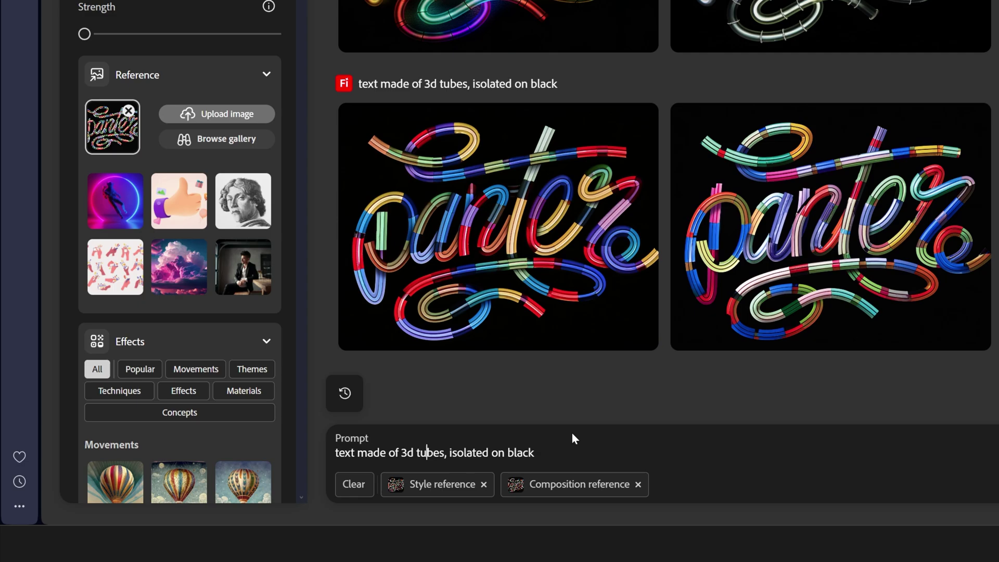
Insert 'plastic' before 'tubes' in the prompt and view several plastic-tube results full size.
key(Left)
key(Left)
text(plastic)
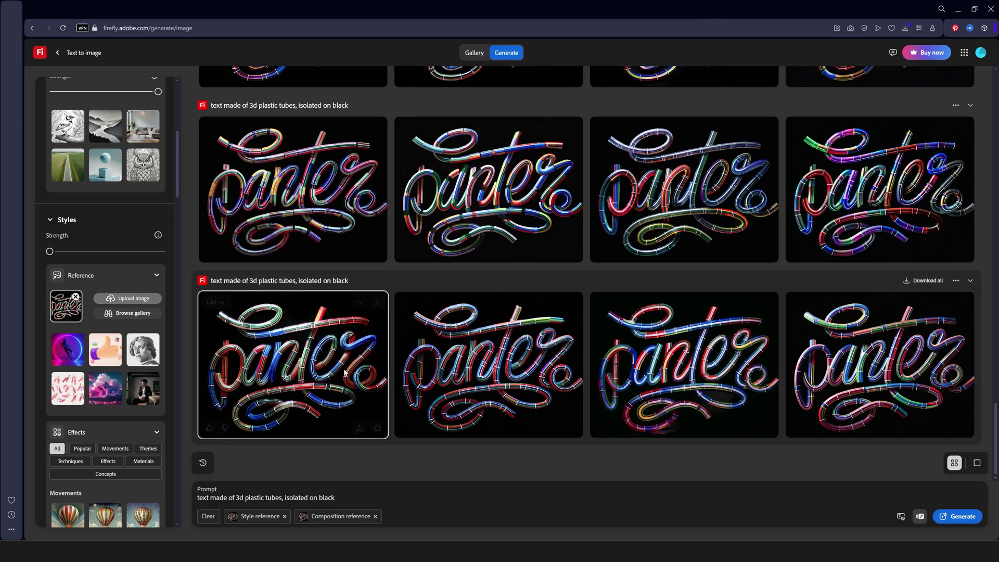
click(364, 406)
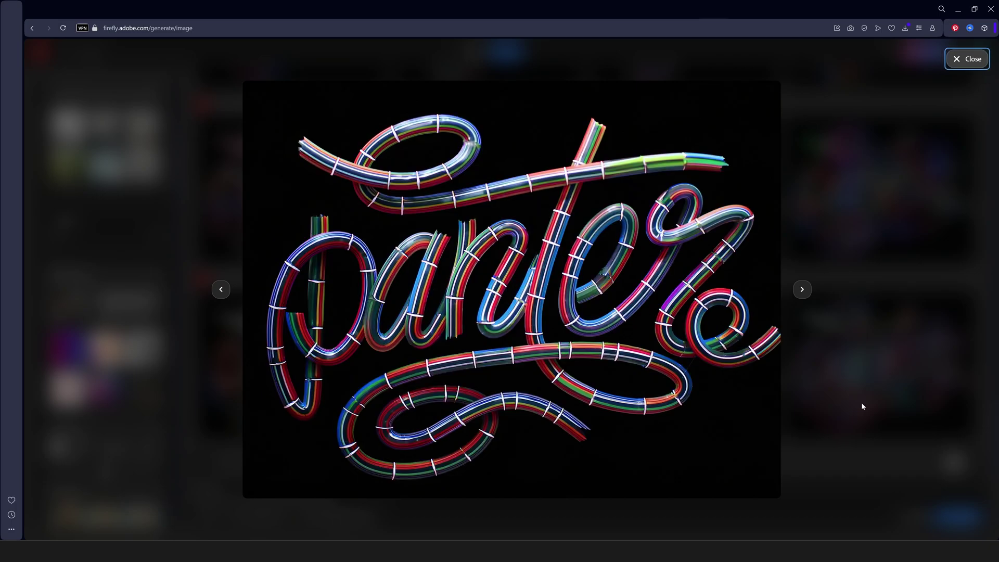
key(Right)
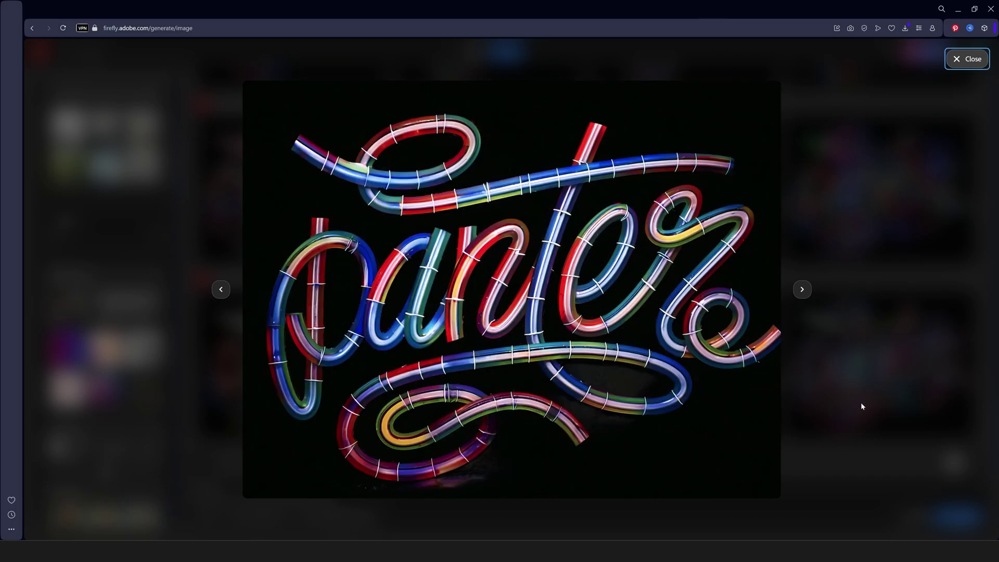
click(860, 406)
click(525, 199)
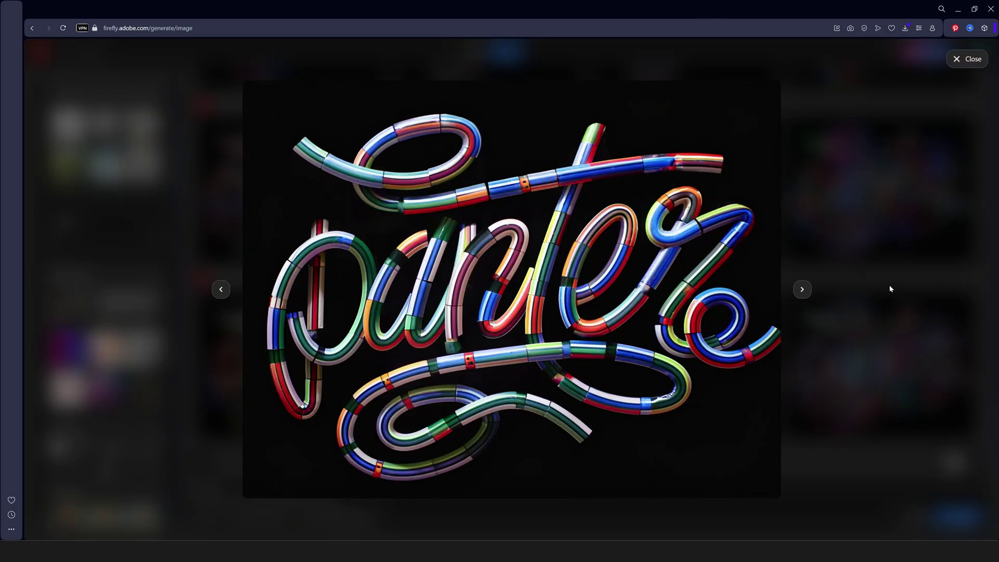
Close the viewer and enlarge the bottom-right striped plastic-tube Panter image.
key(Escape)
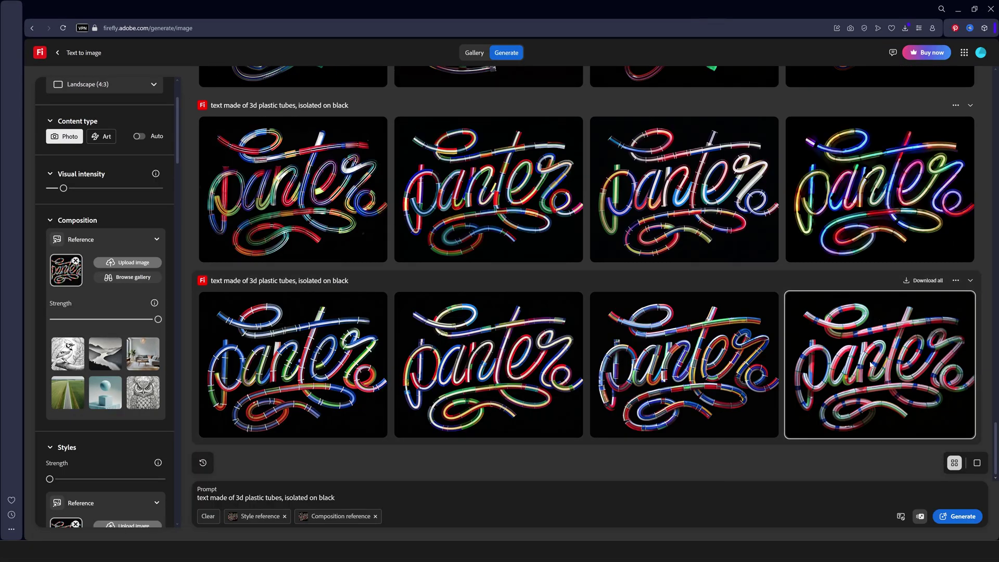
click(862, 358)
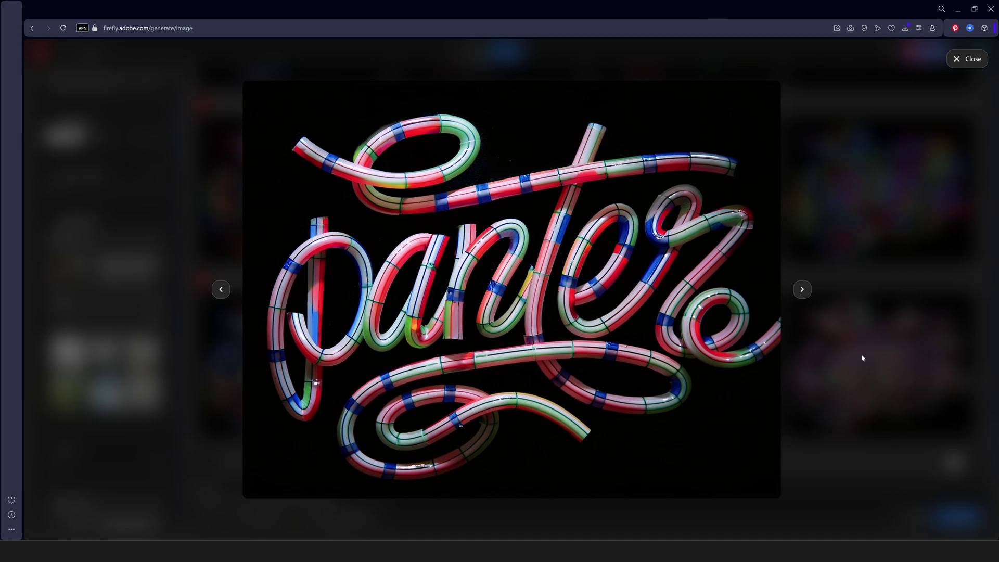
Flip through several plastic-tube Panter results full size, finishing on the second row's third image.
click(860, 353)
click(841, 347)
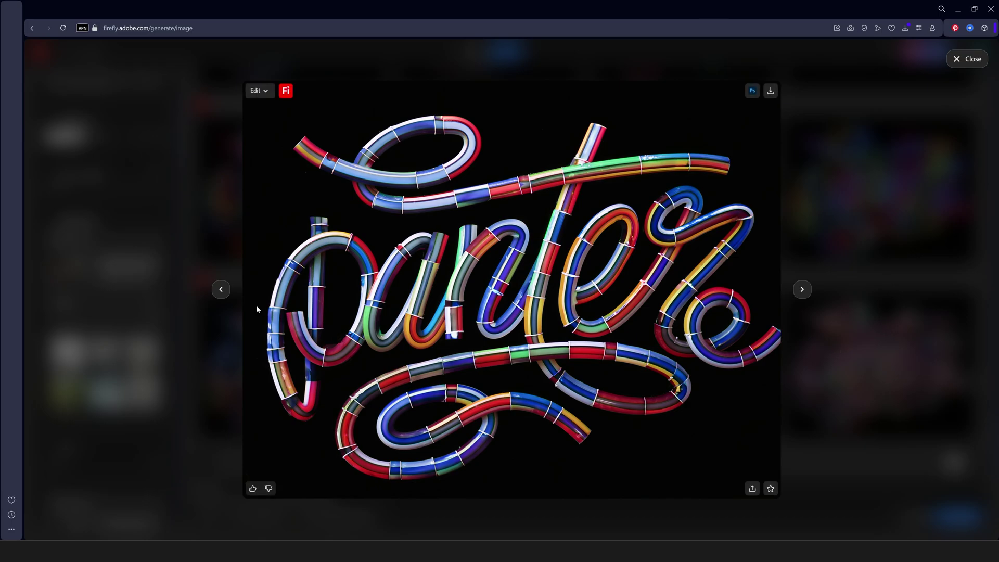
click(220, 289)
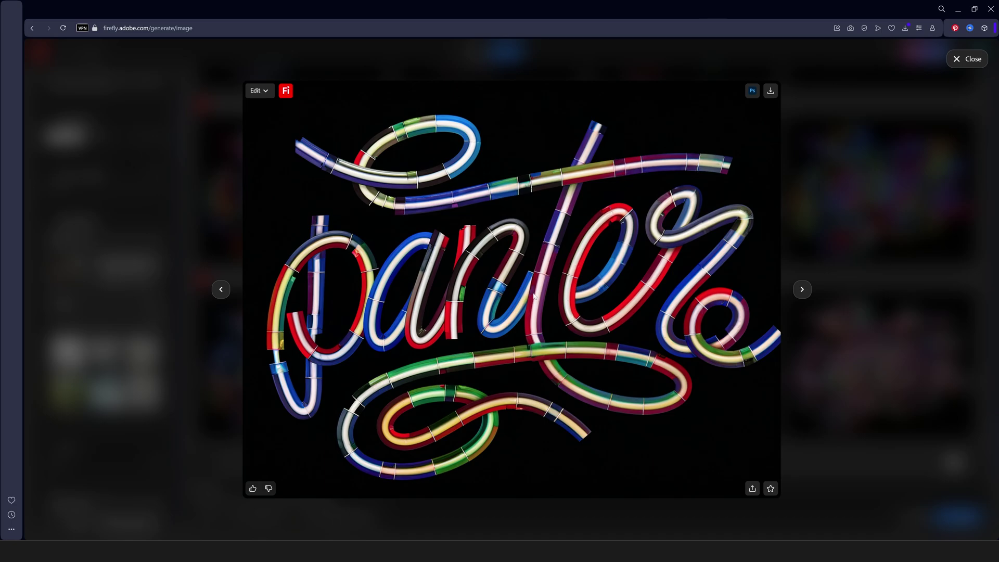
key(Escape)
click(676, 359)
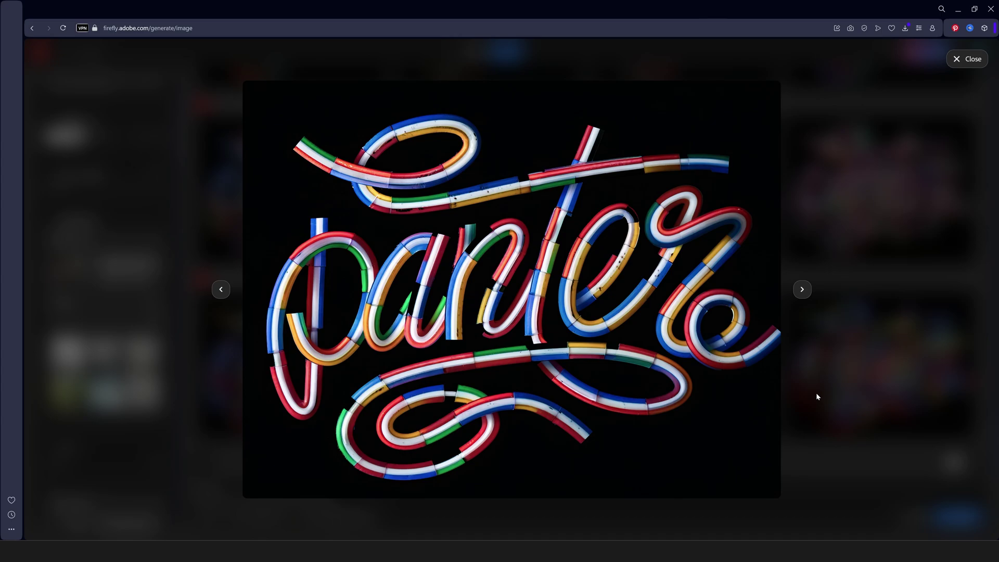
mouse_move(694, 338)
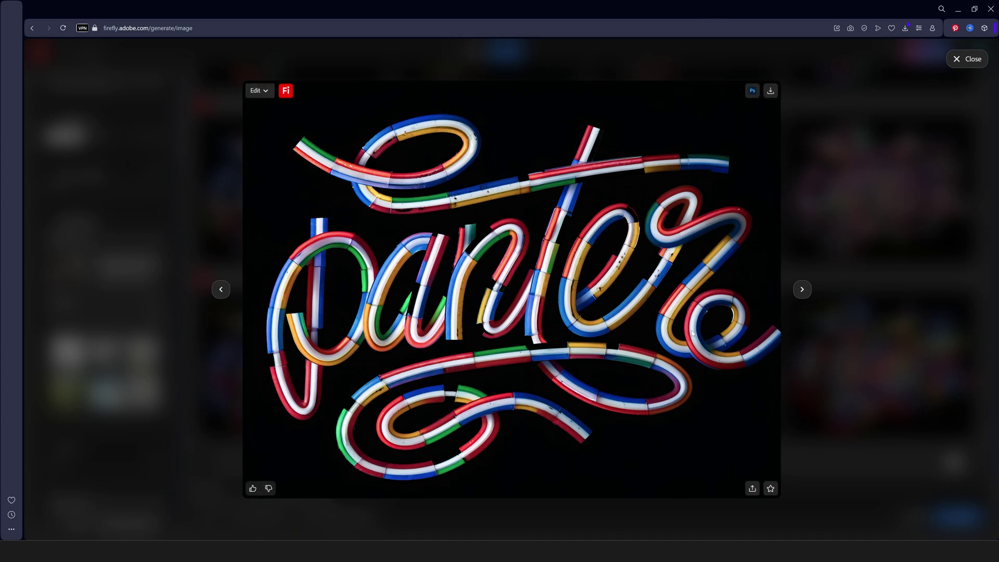
key(Escape)
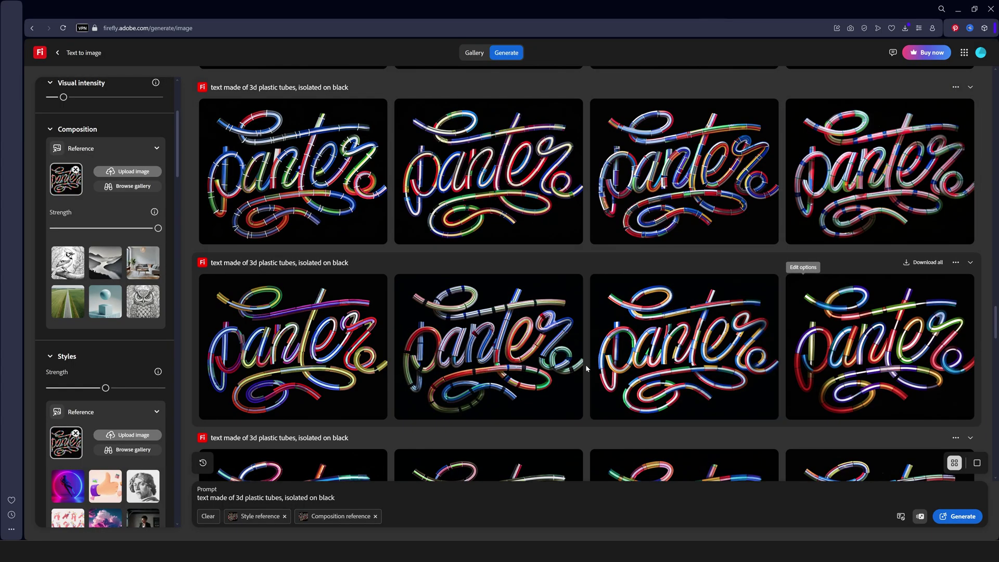
click(841, 177)
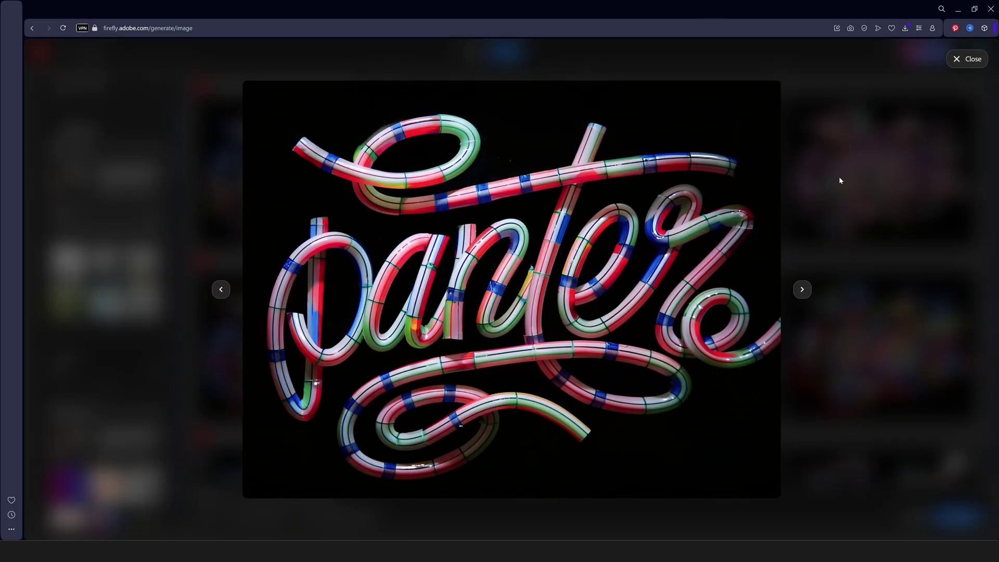
key(Escape)
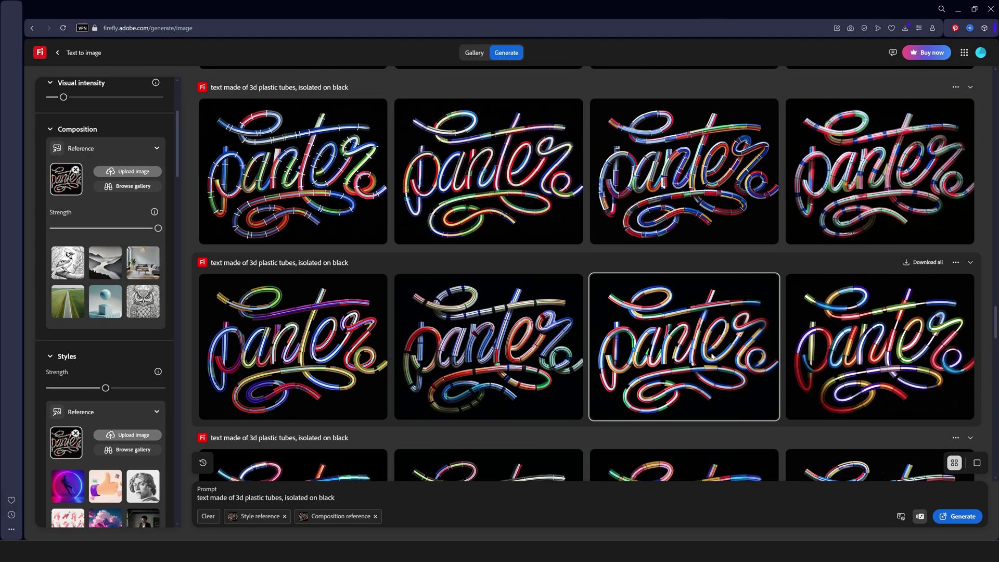
click(712, 355)
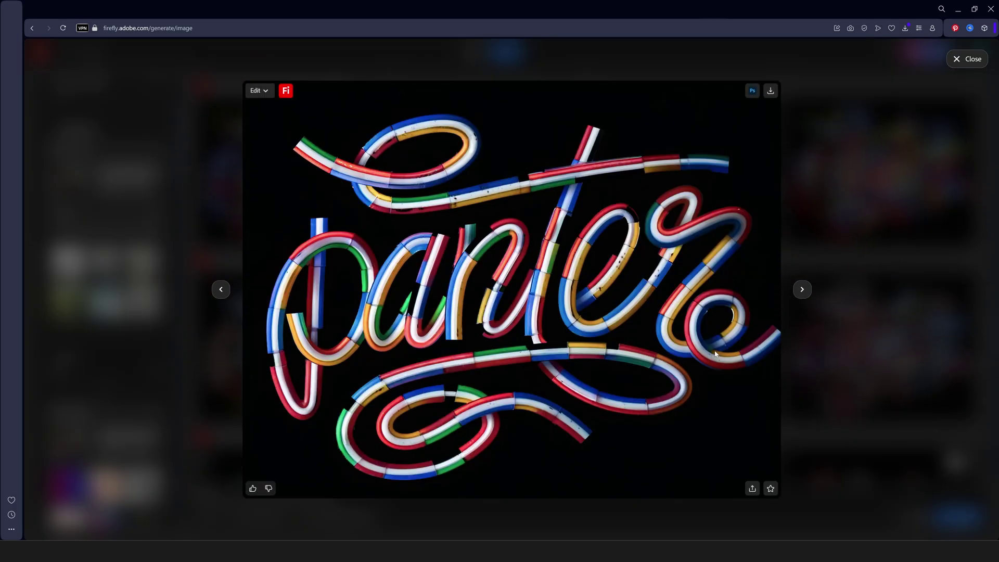